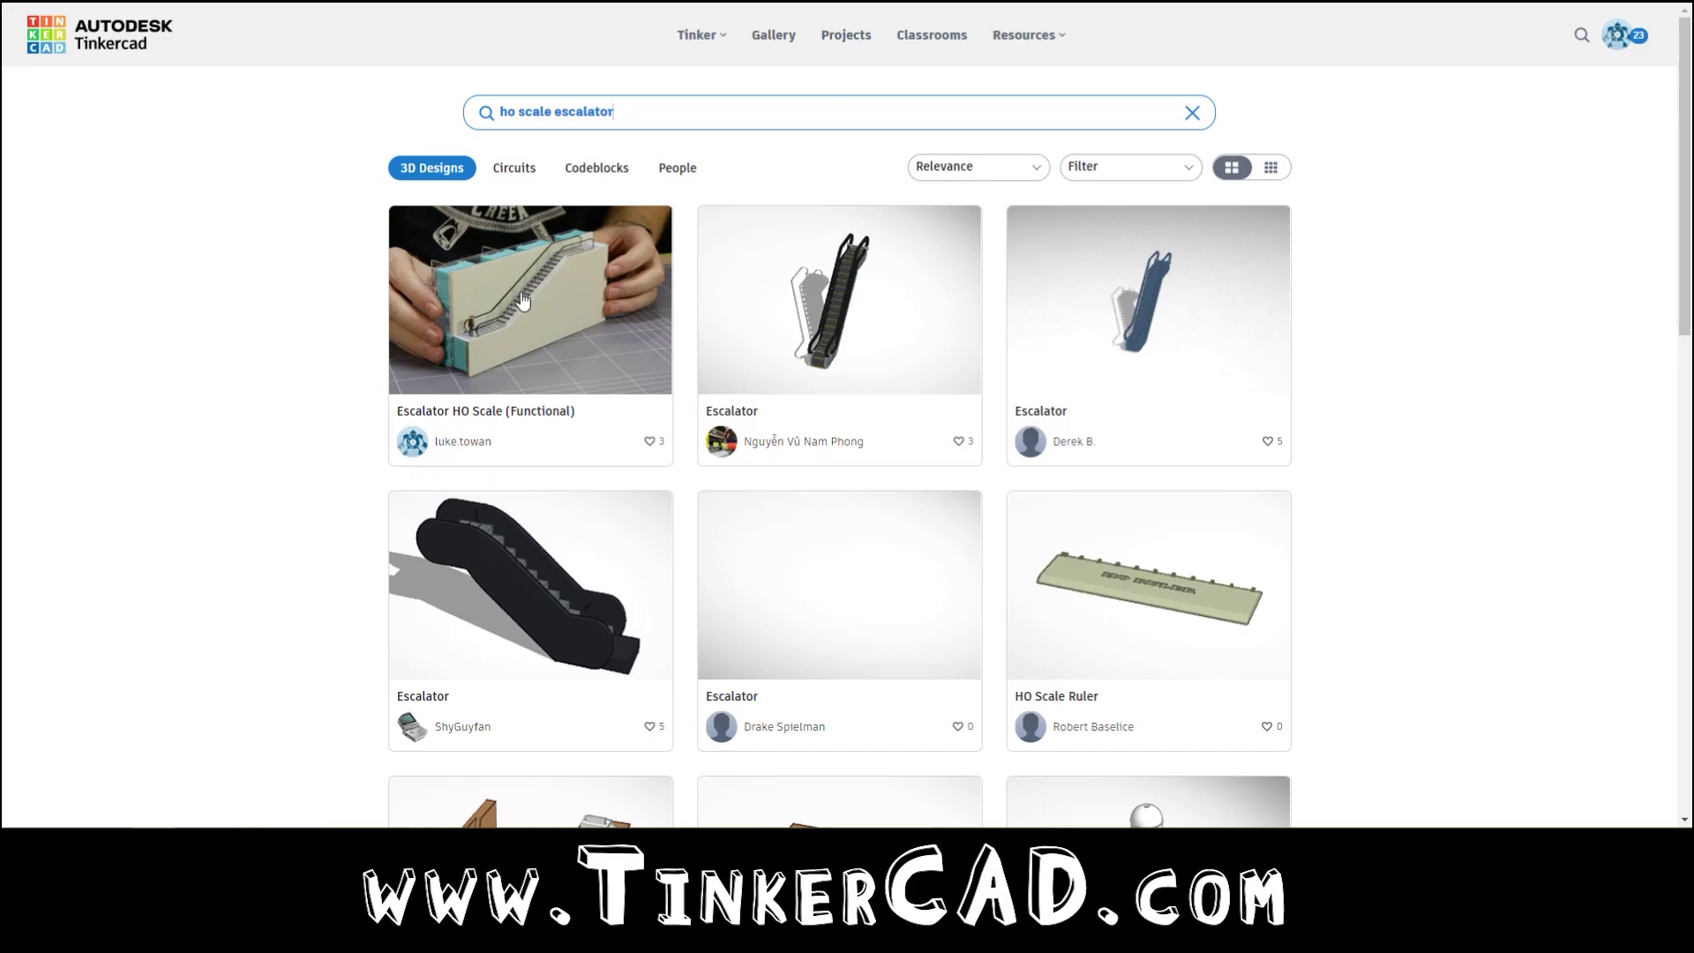
- Open the Escalator HO Scale (Functional) design from the search results and start an editable copy of it
click(523, 300)
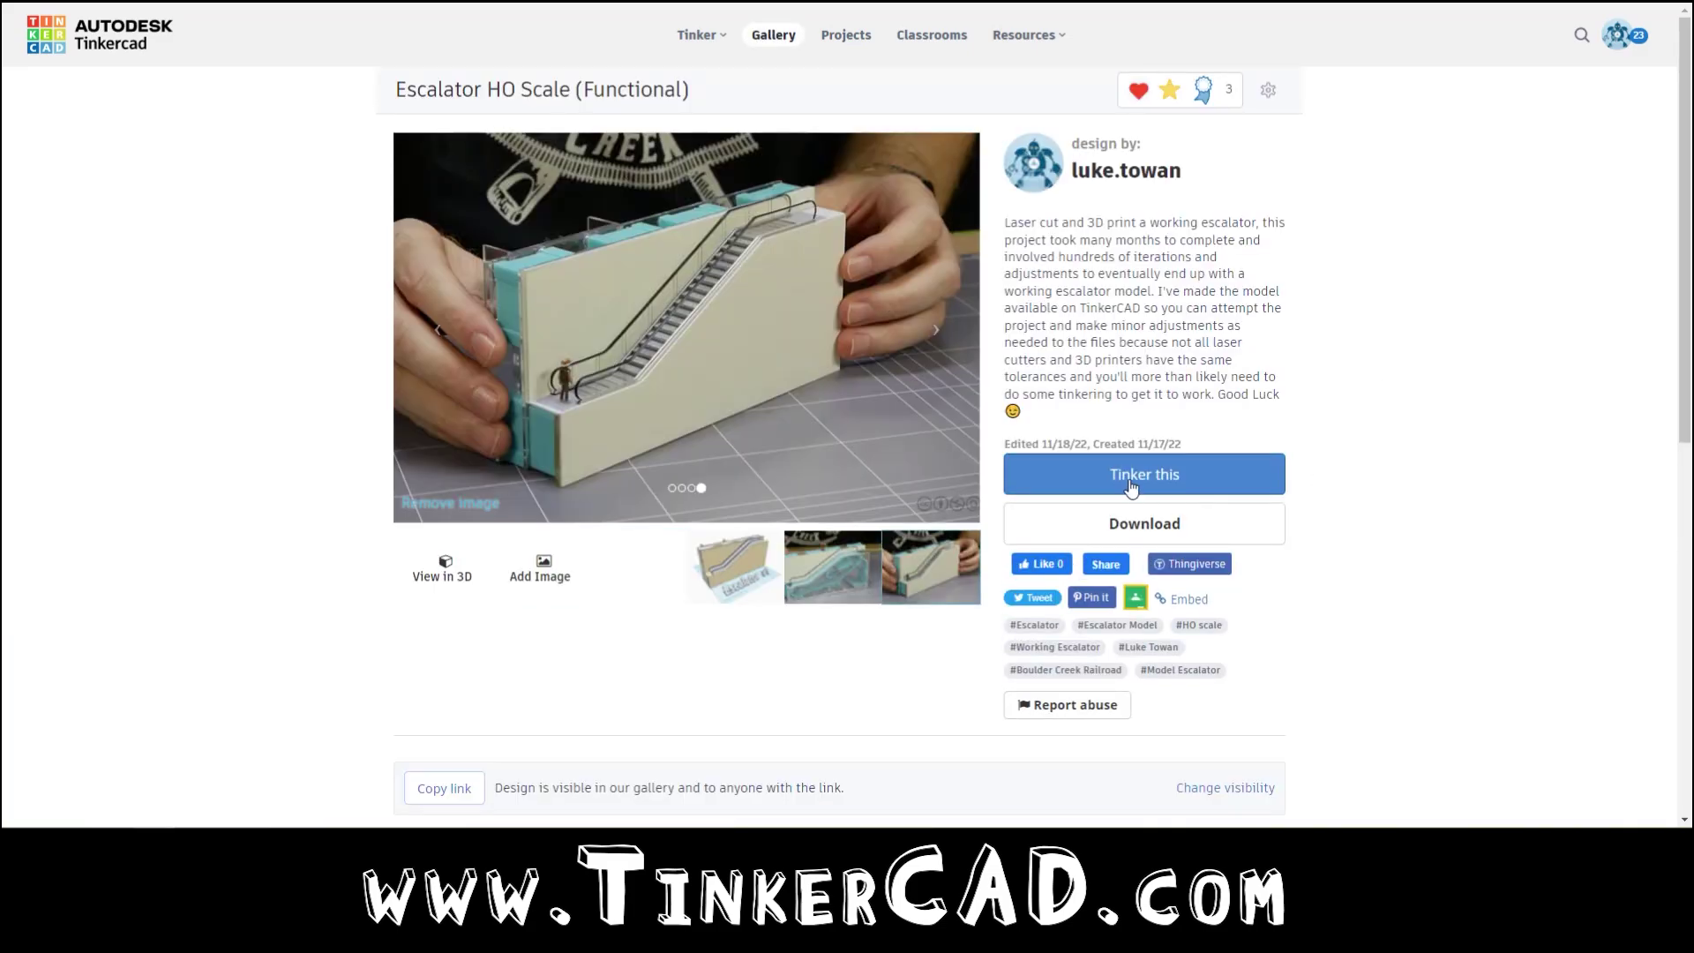
click(1131, 486)
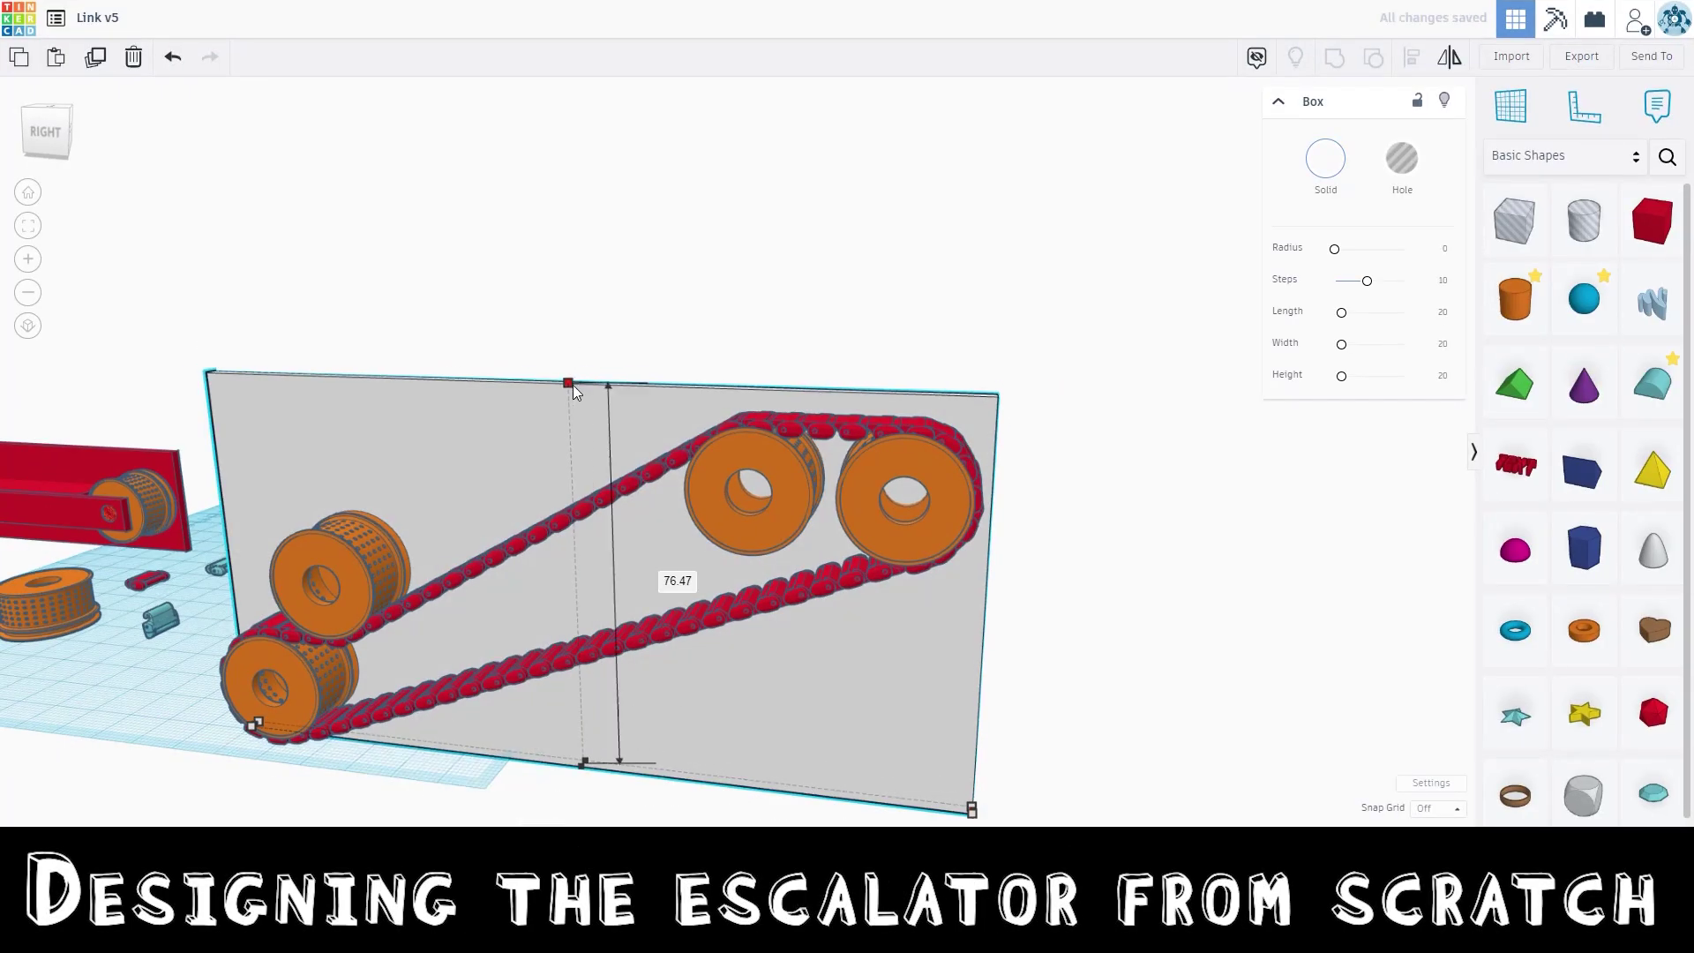
scroll(918, 261, up, 5)
scroll(918, 261, down, 3)
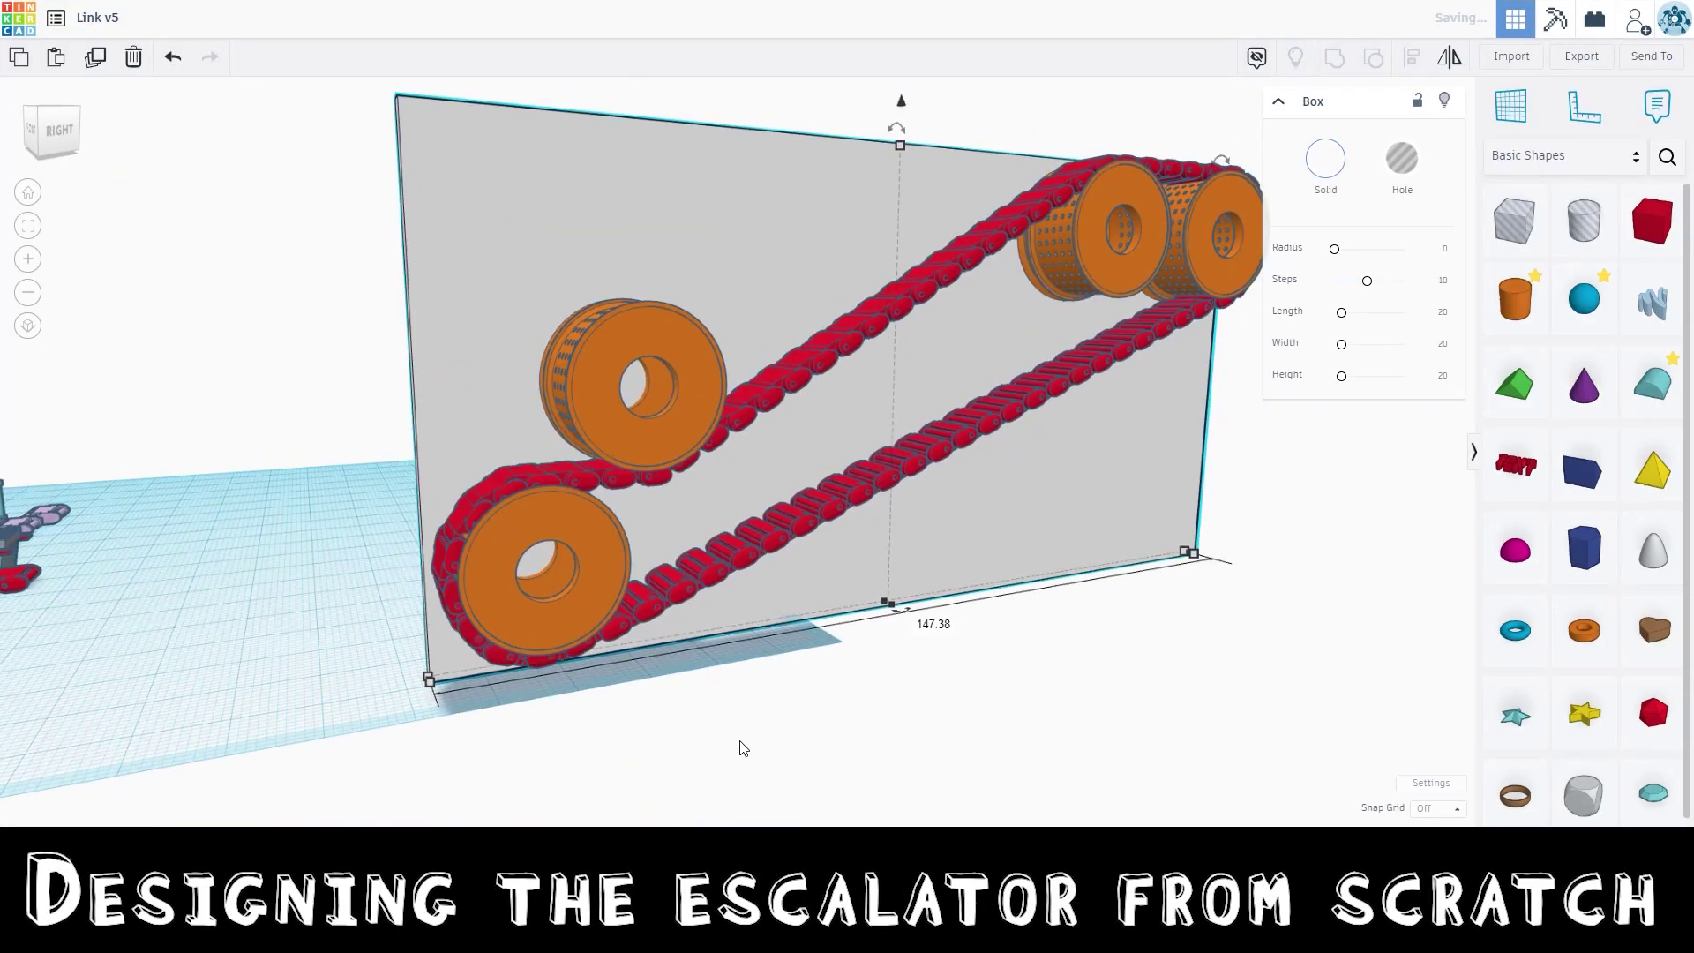
click(738, 745)
right_drag(737, 746, 1119, 643)
scroll(1118, 644, up, 3)
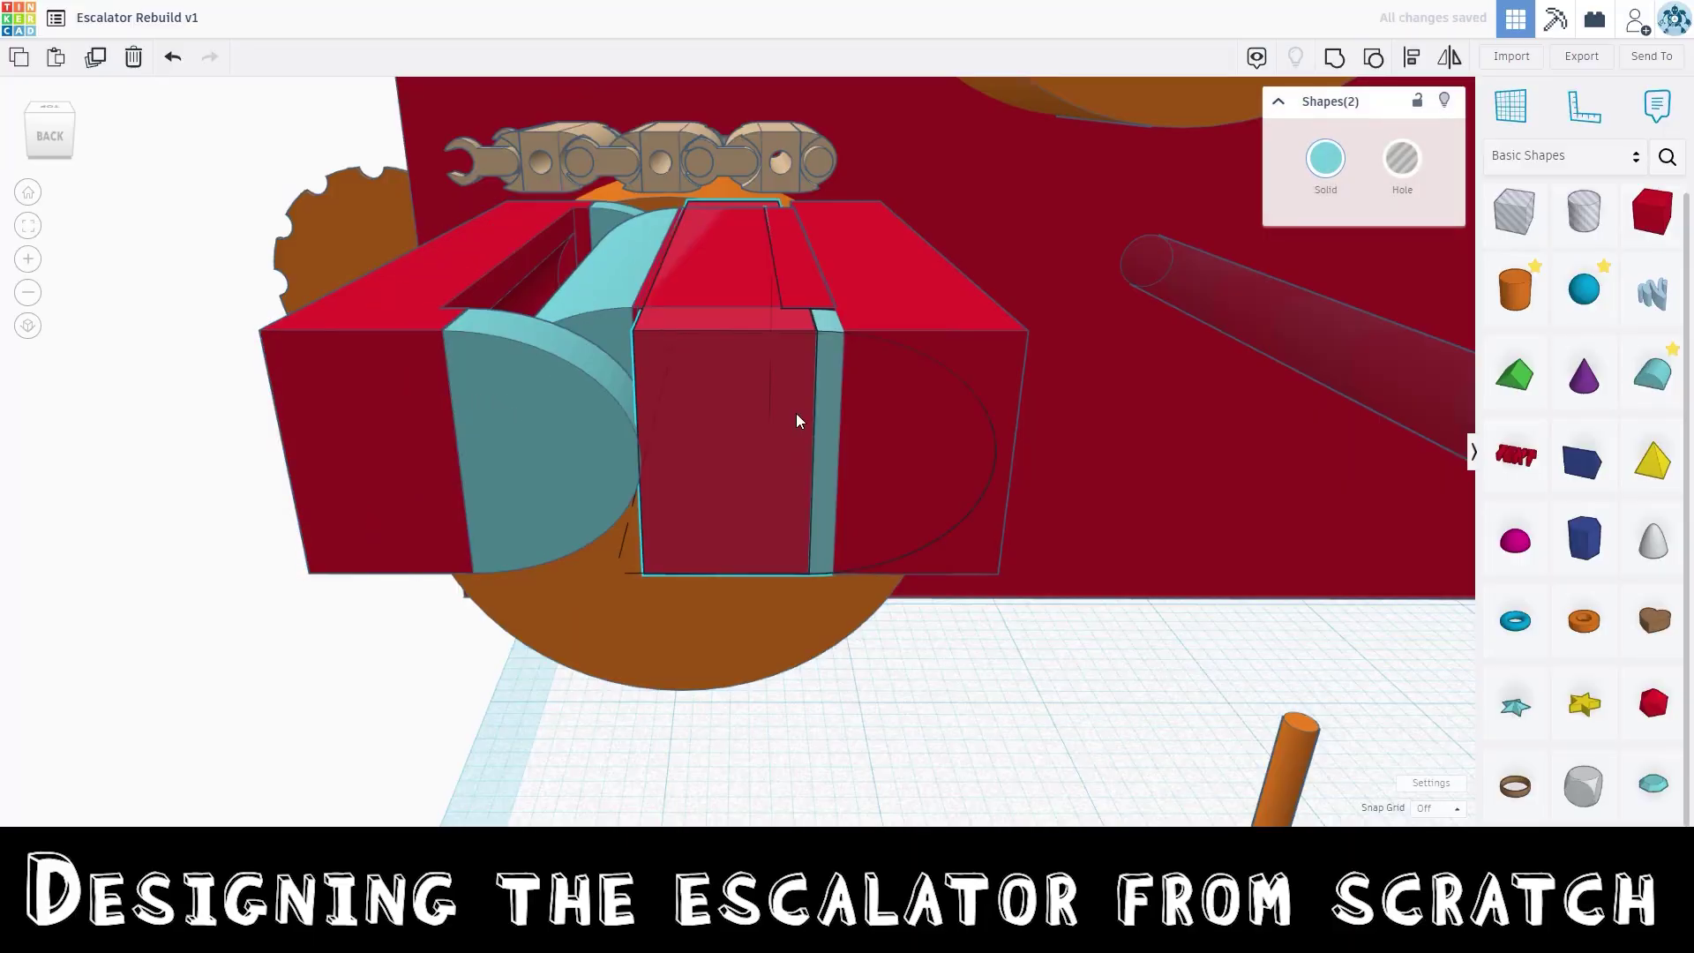
- Slide the two selected shapes sideways within the red block in the Escalator Rebuild v1 design
drag(796, 413, 1033, 421)
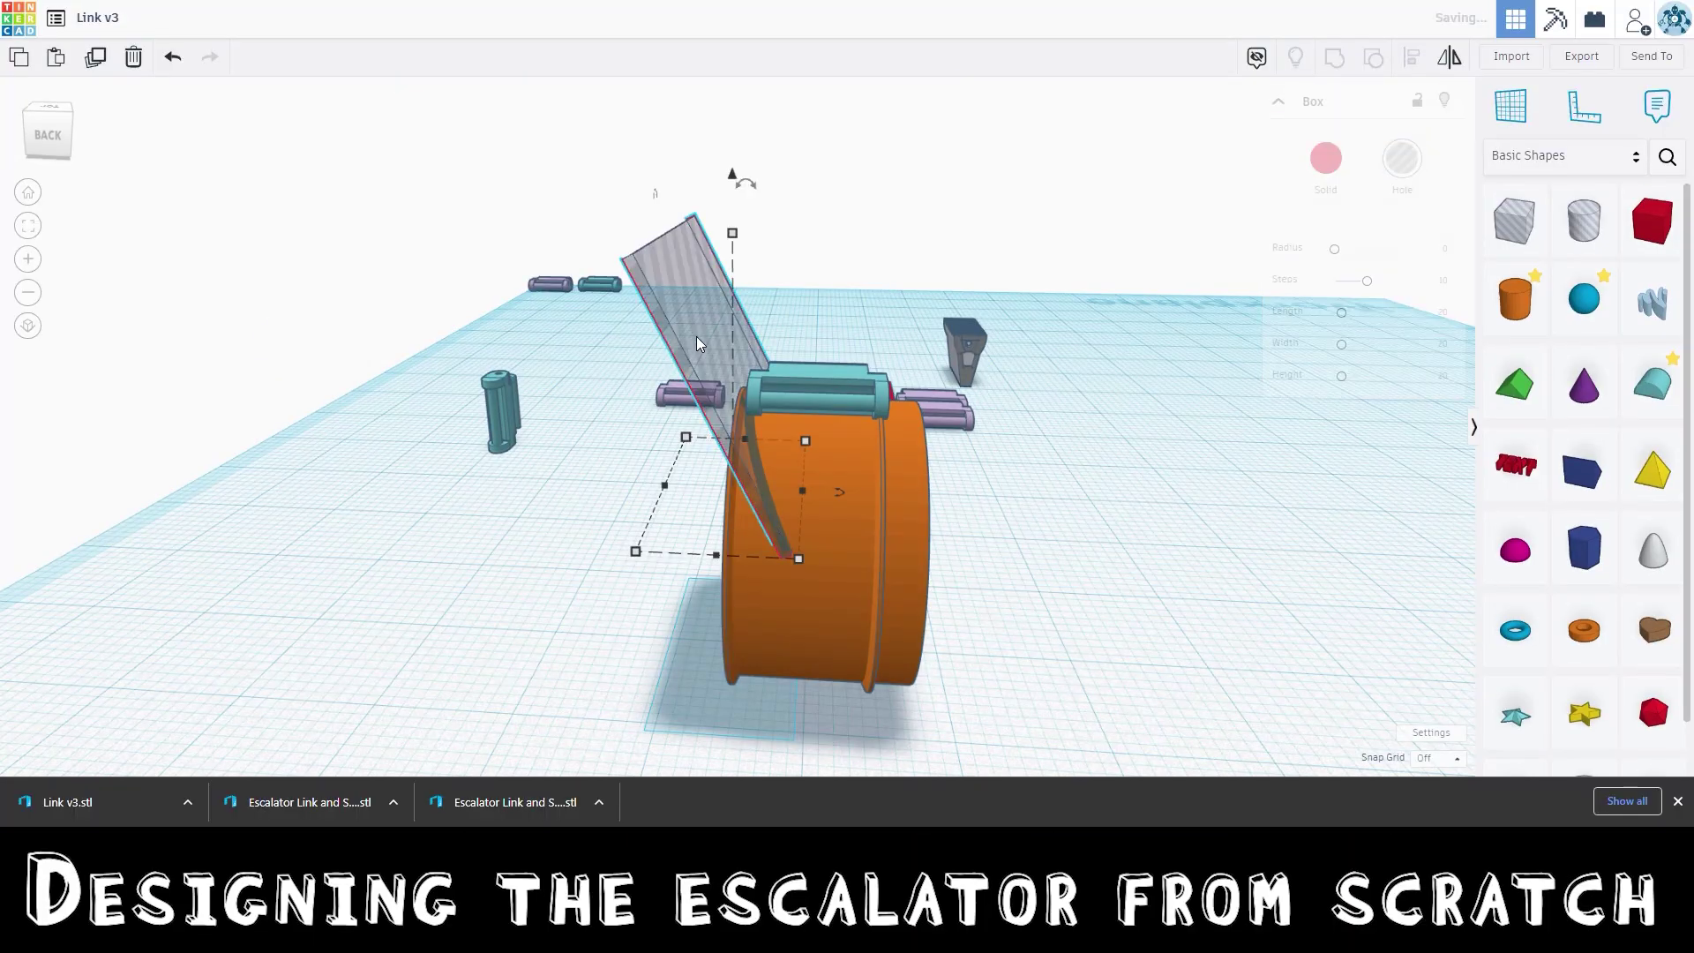
- Place a duplicate of the slanted hole box on the other side of the orange roller and start mirroring it
drag(697, 337, 861, 336)
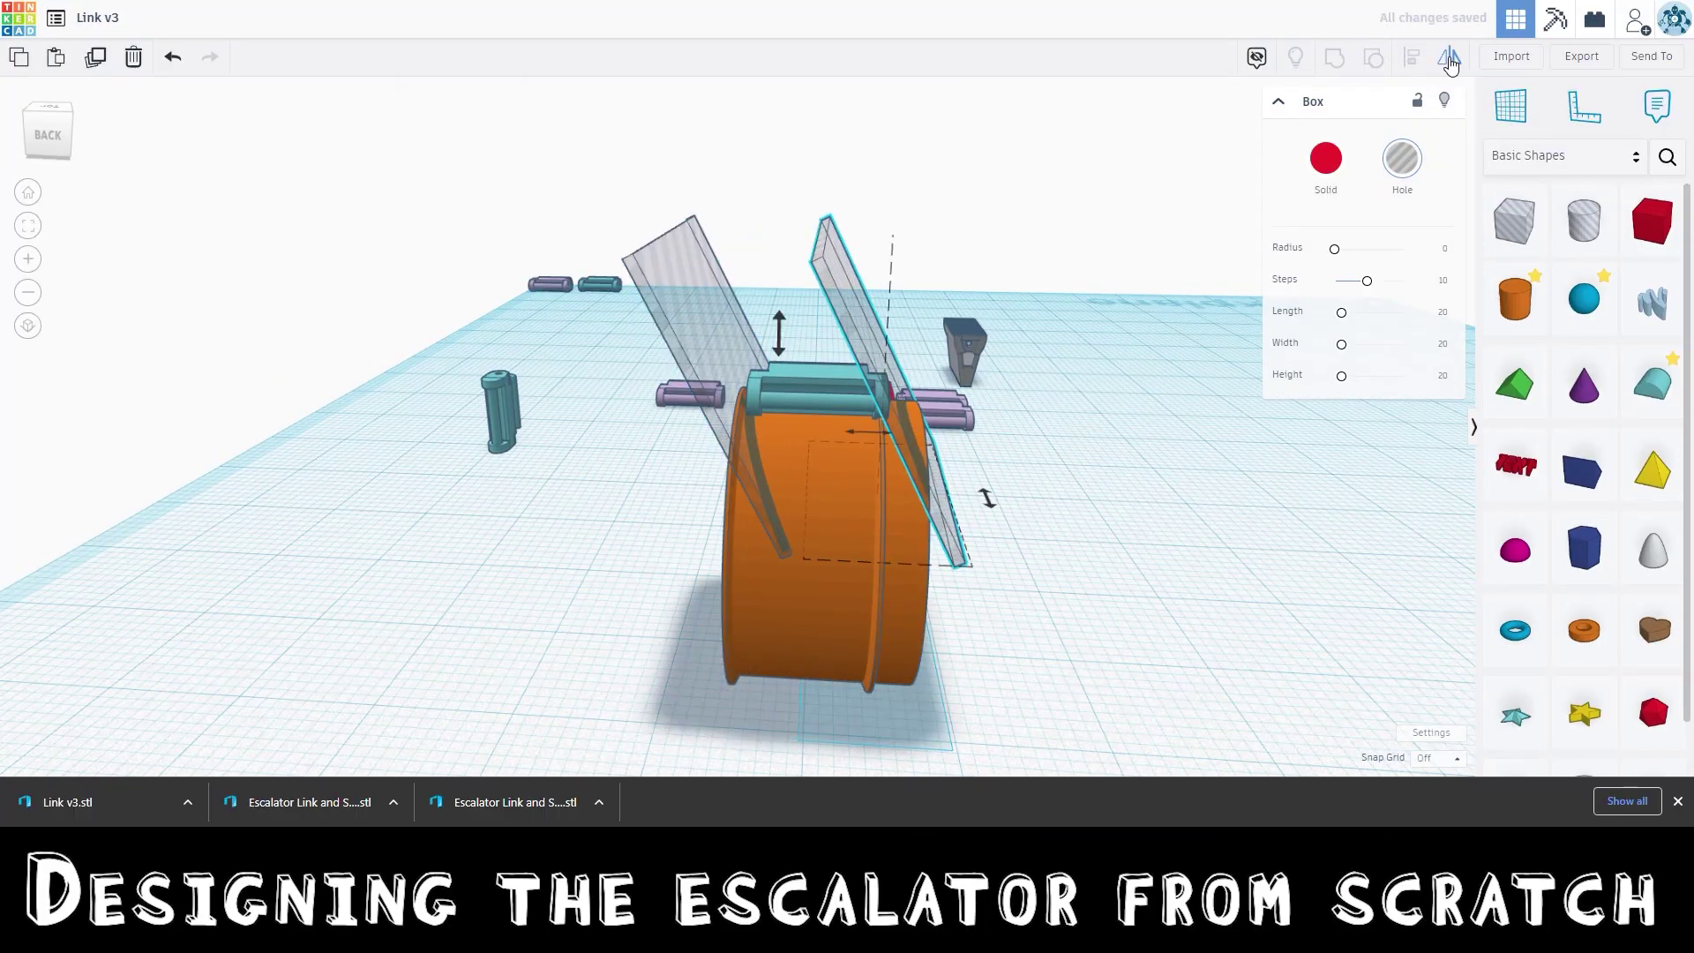
scroll(927, 389, up, 5)
right_drag(931, 378, 939, 336)
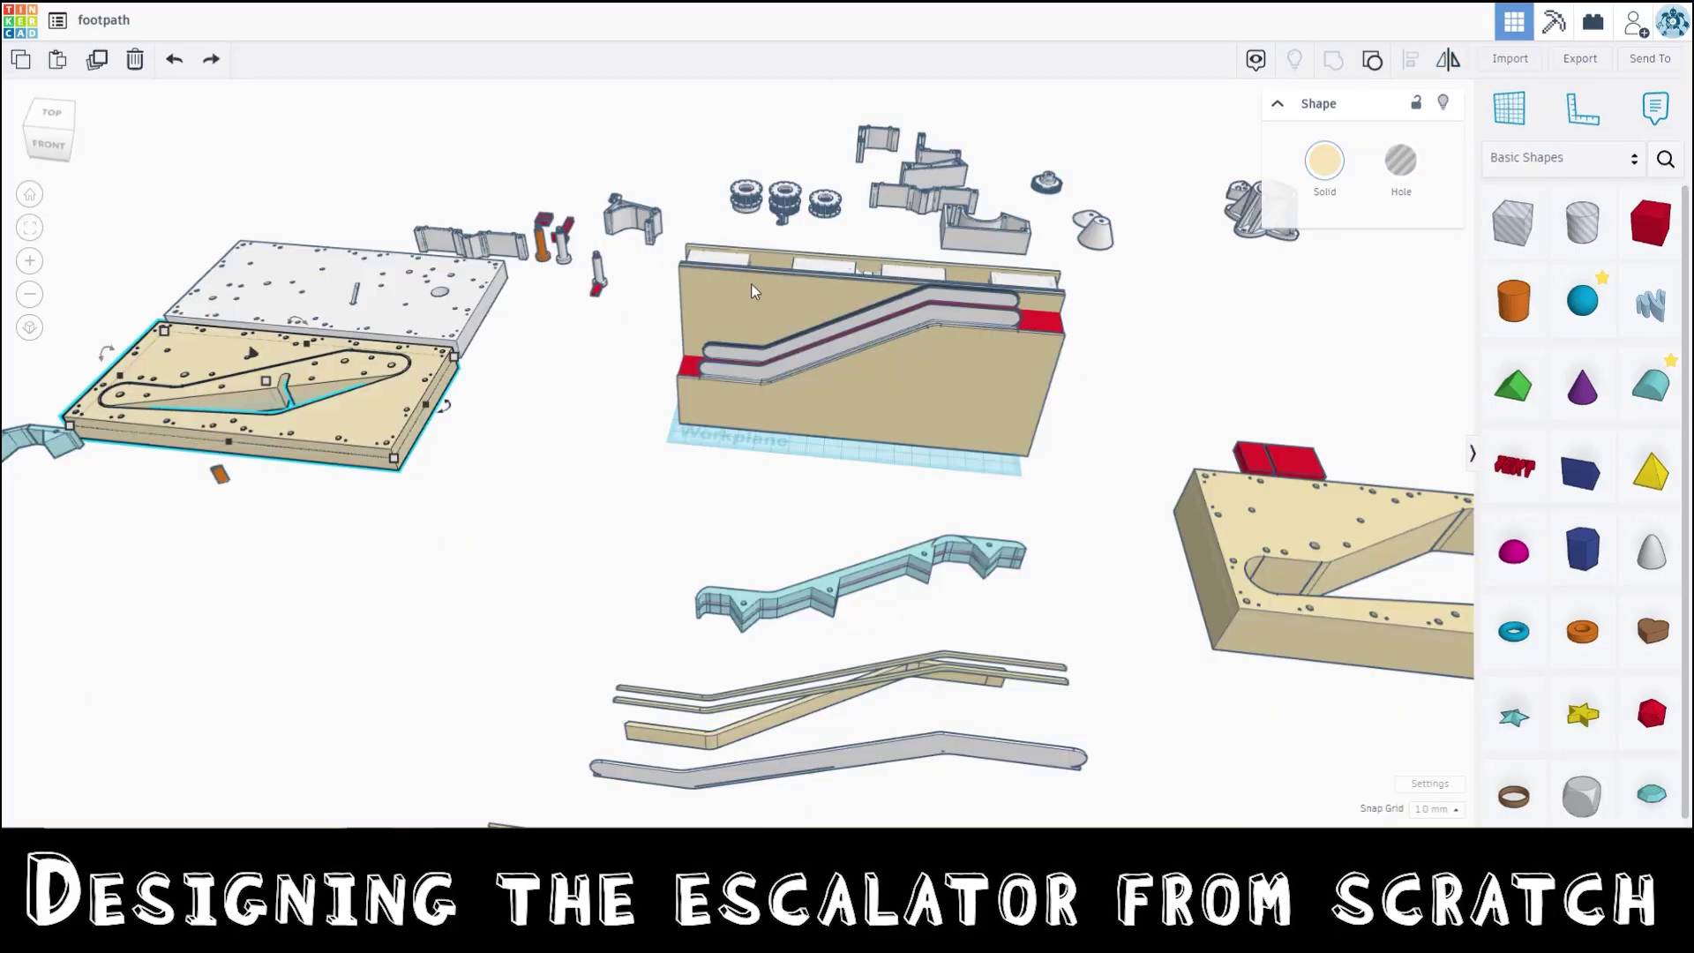
right_drag(755, 291, 1253, 216)
click(612, 462)
shift+click(927, 423)
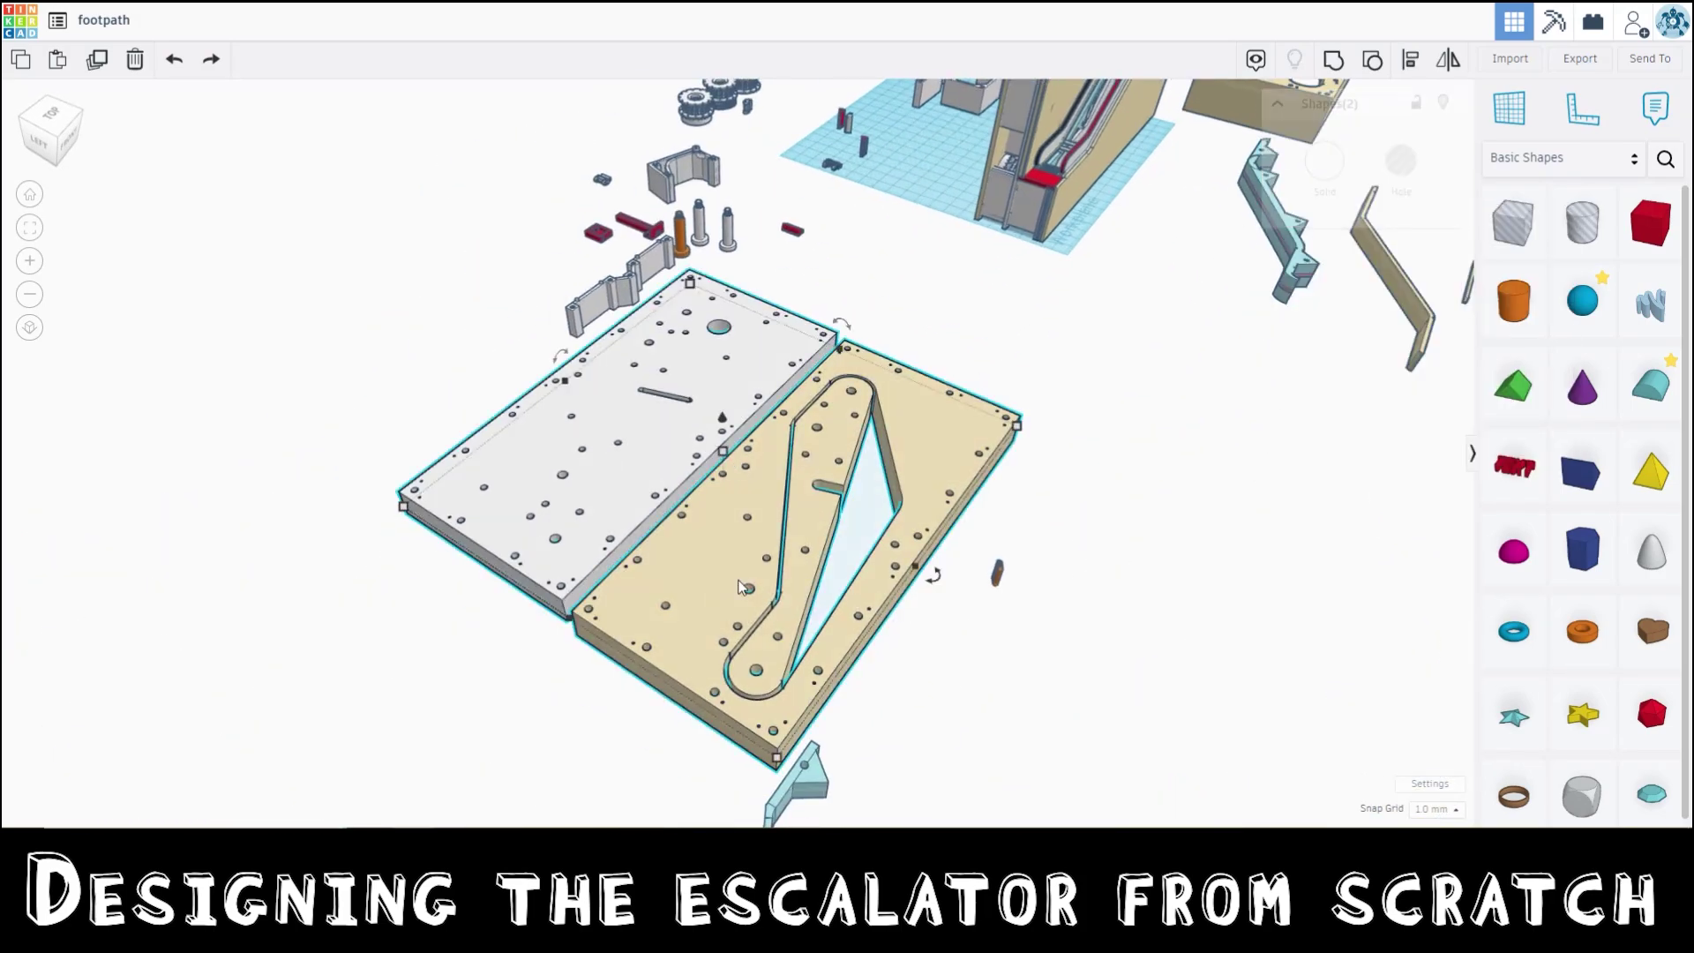
click(553, 634)
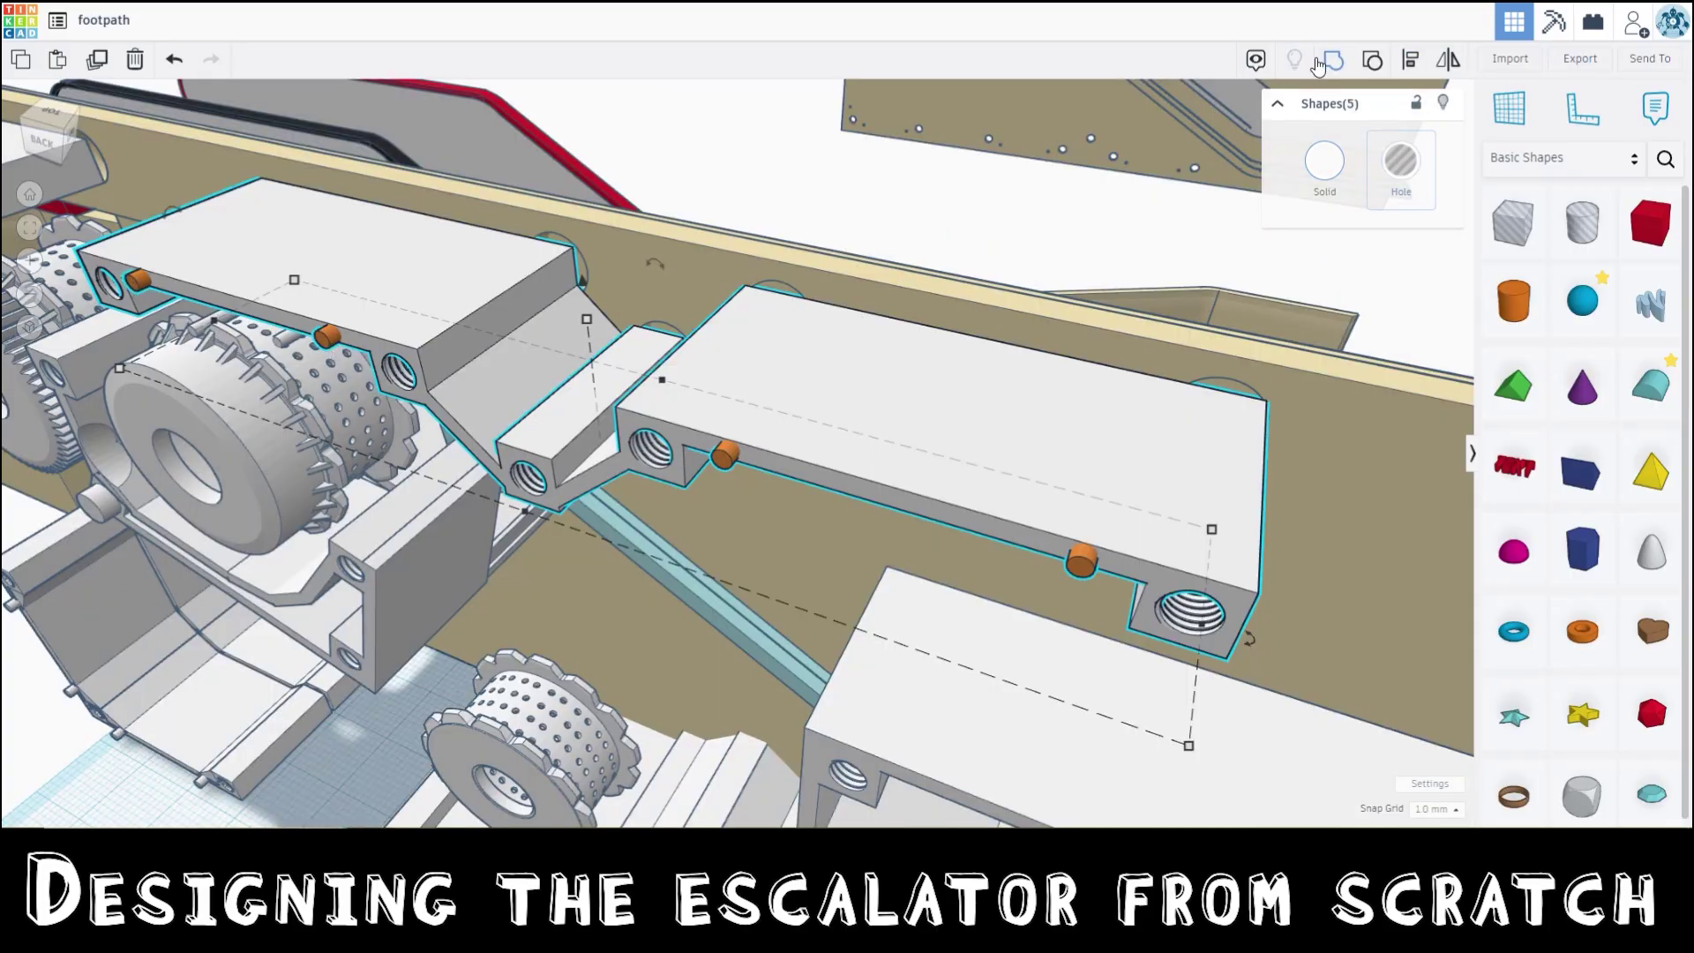
- Group the five selected bracket shapes beside the toothed rollers into a single part
click(1345, 64)
scroll(1156, 393, down, 5)
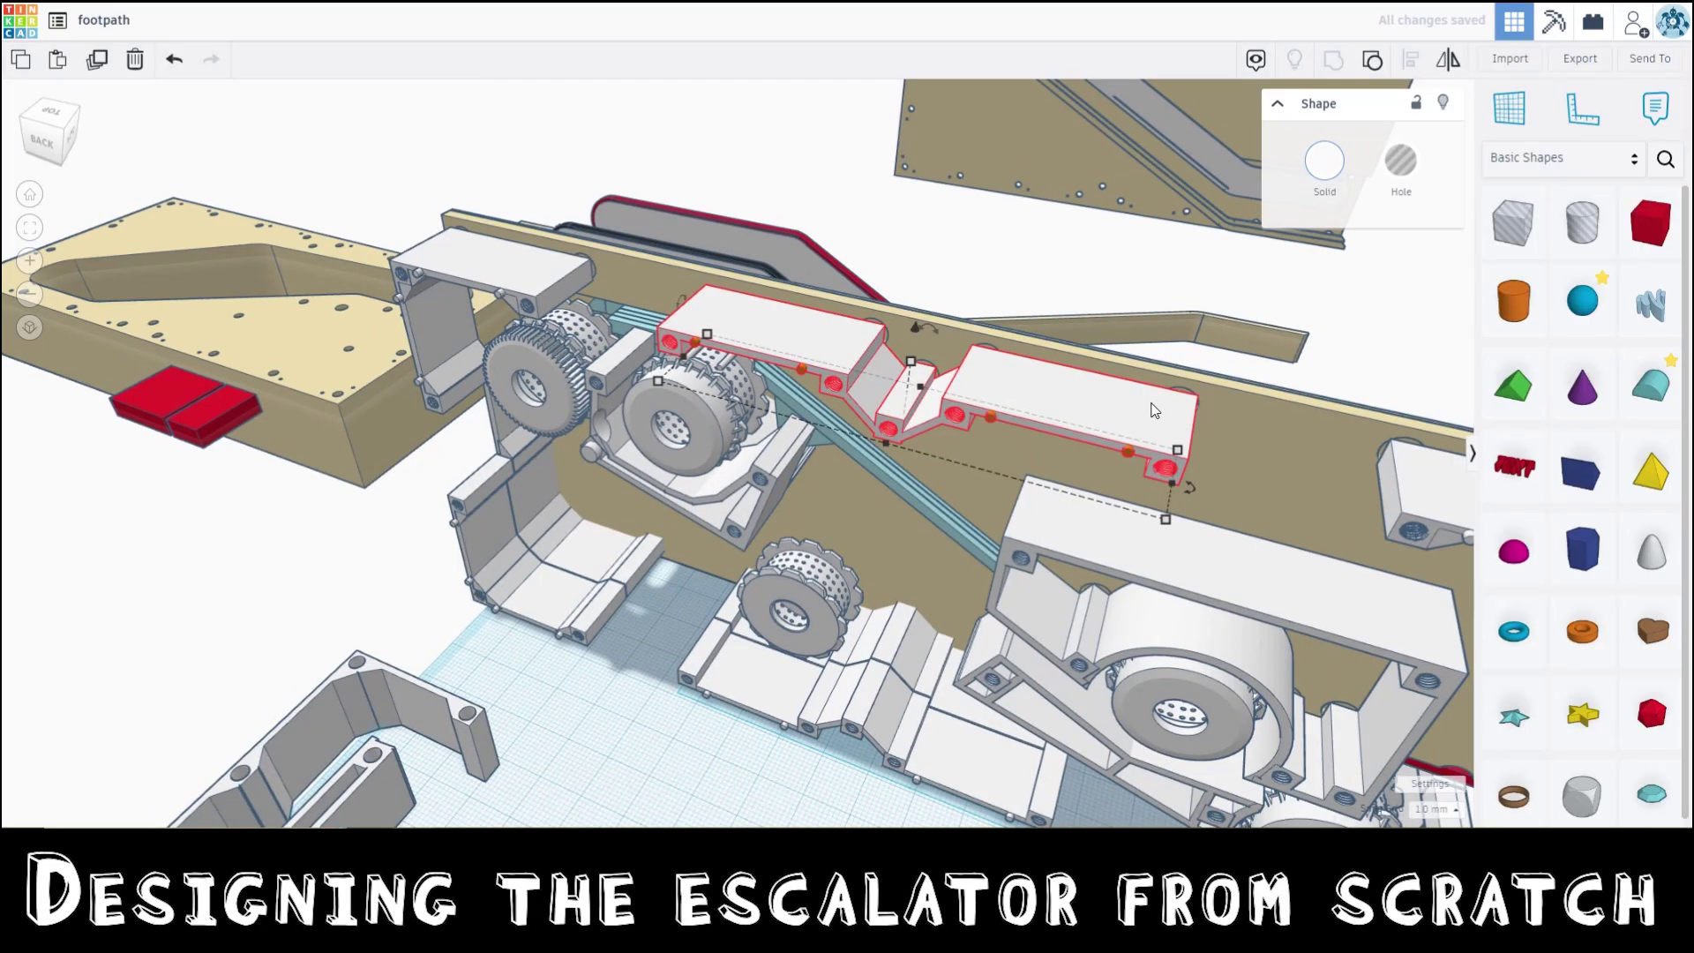
scroll(1183, 375, up, 3)
scroll(1192, 363, down, 2)
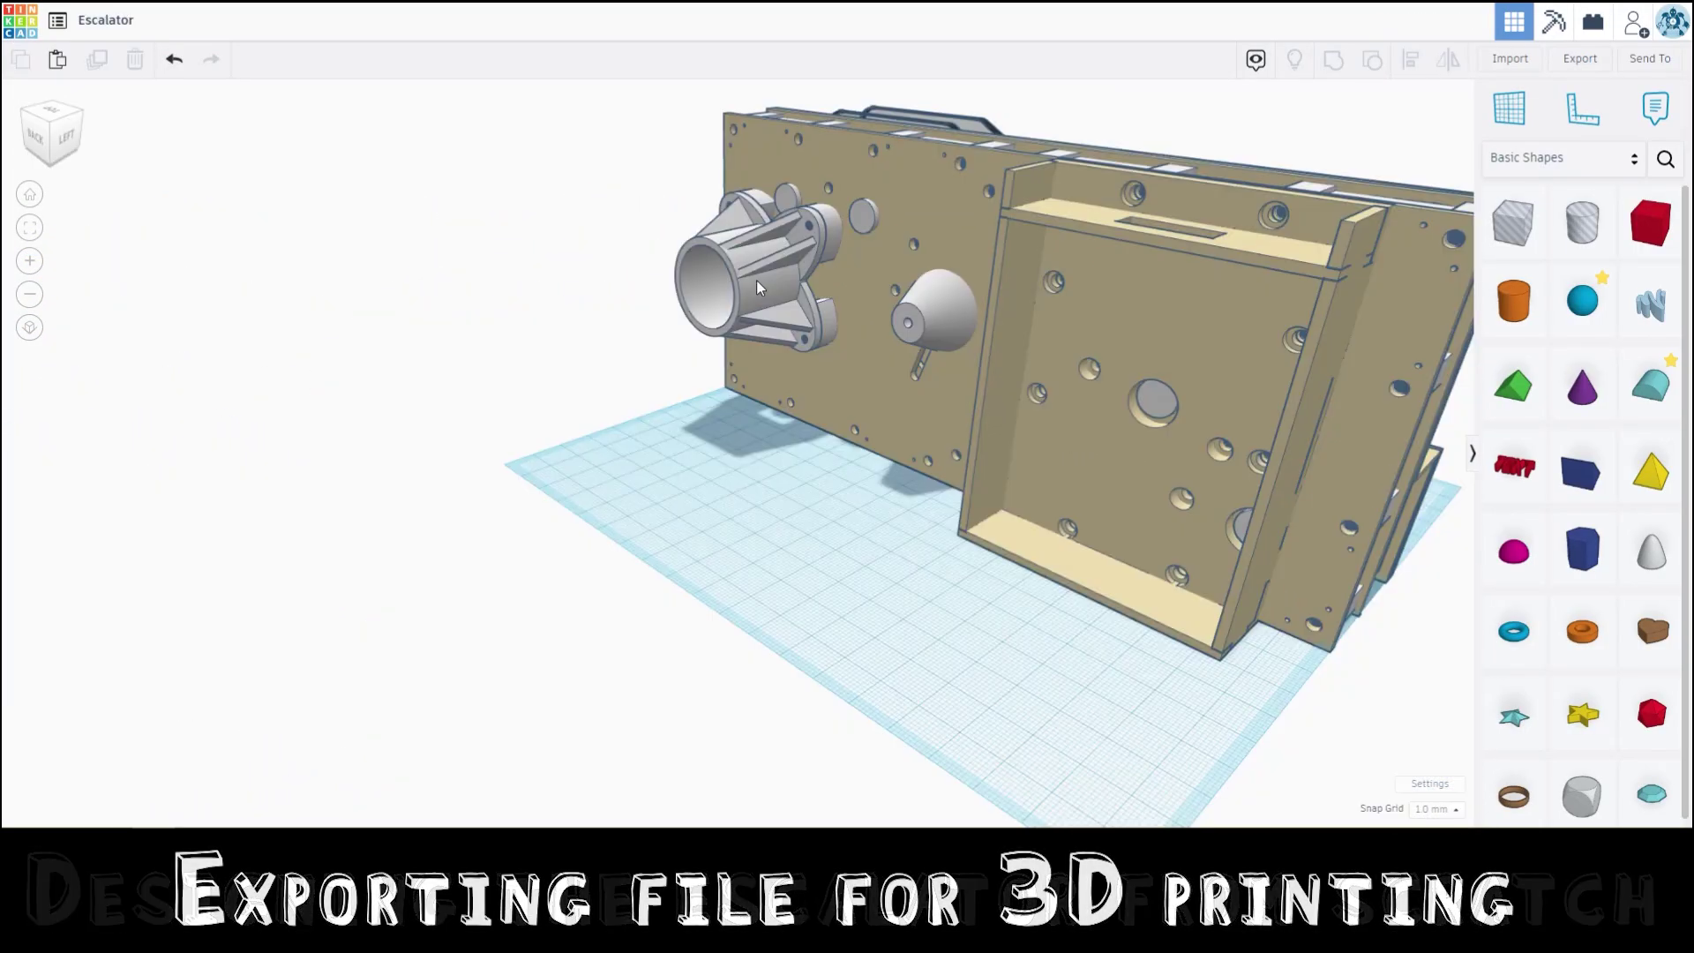
- Place a duplicate of the motor mount beside the escalator assembly and stand it upright on its flanged base
click(755, 279)
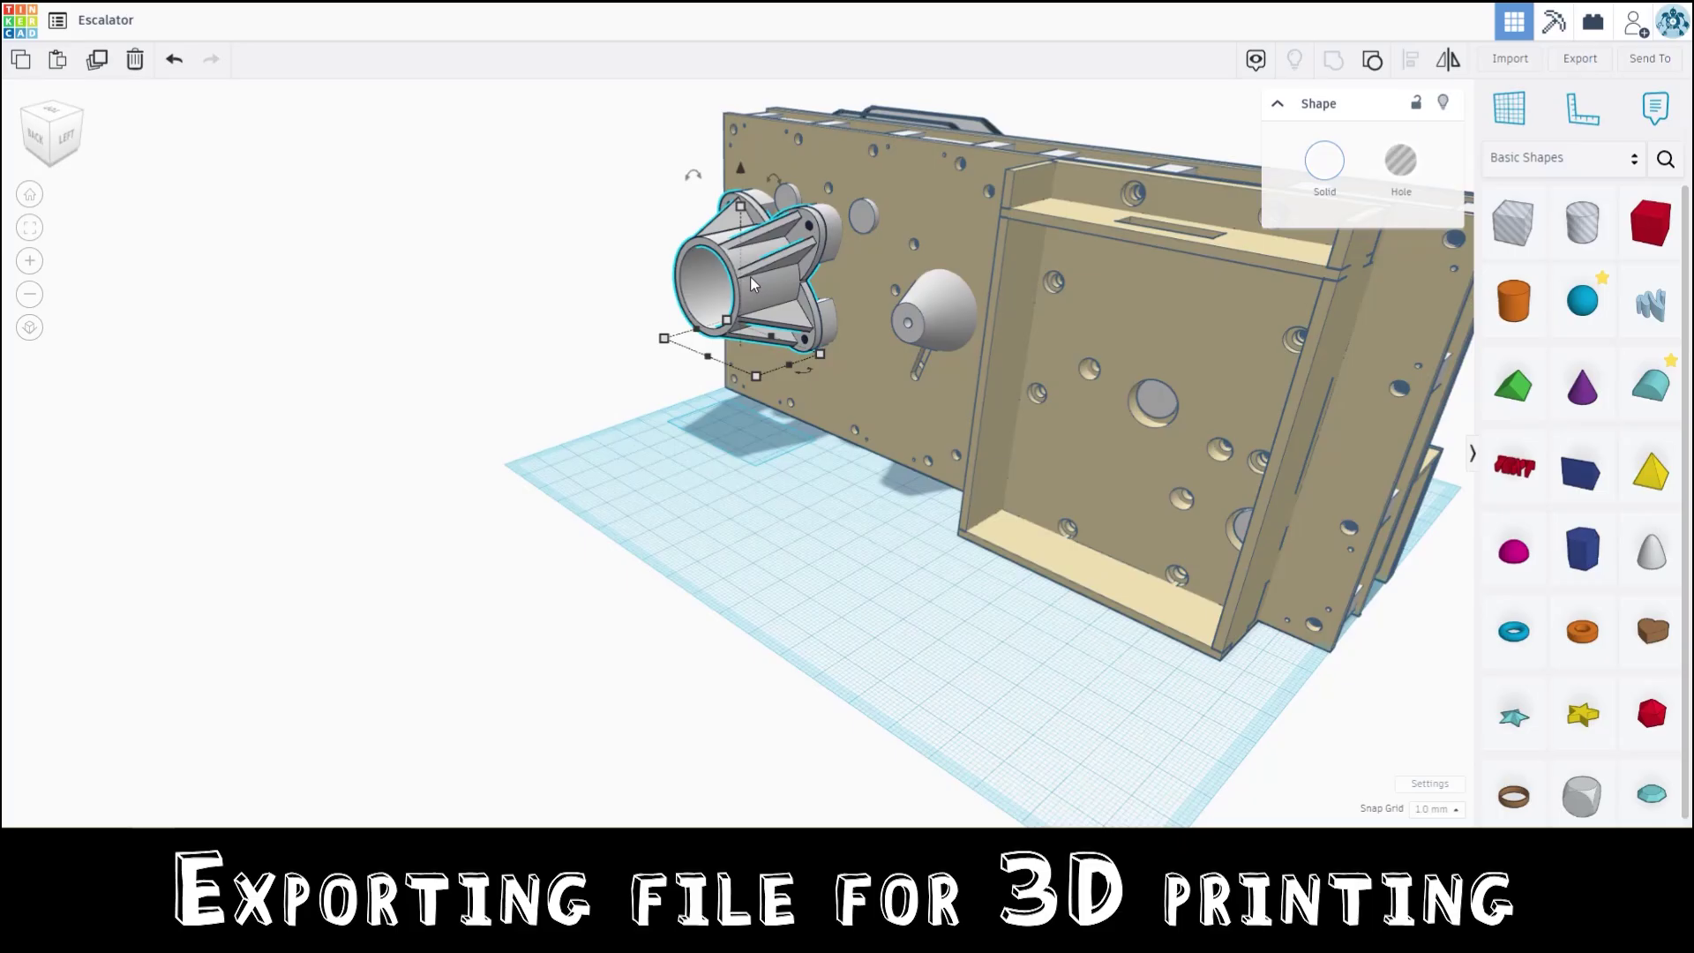
alt+drag(750, 277, 613, 480)
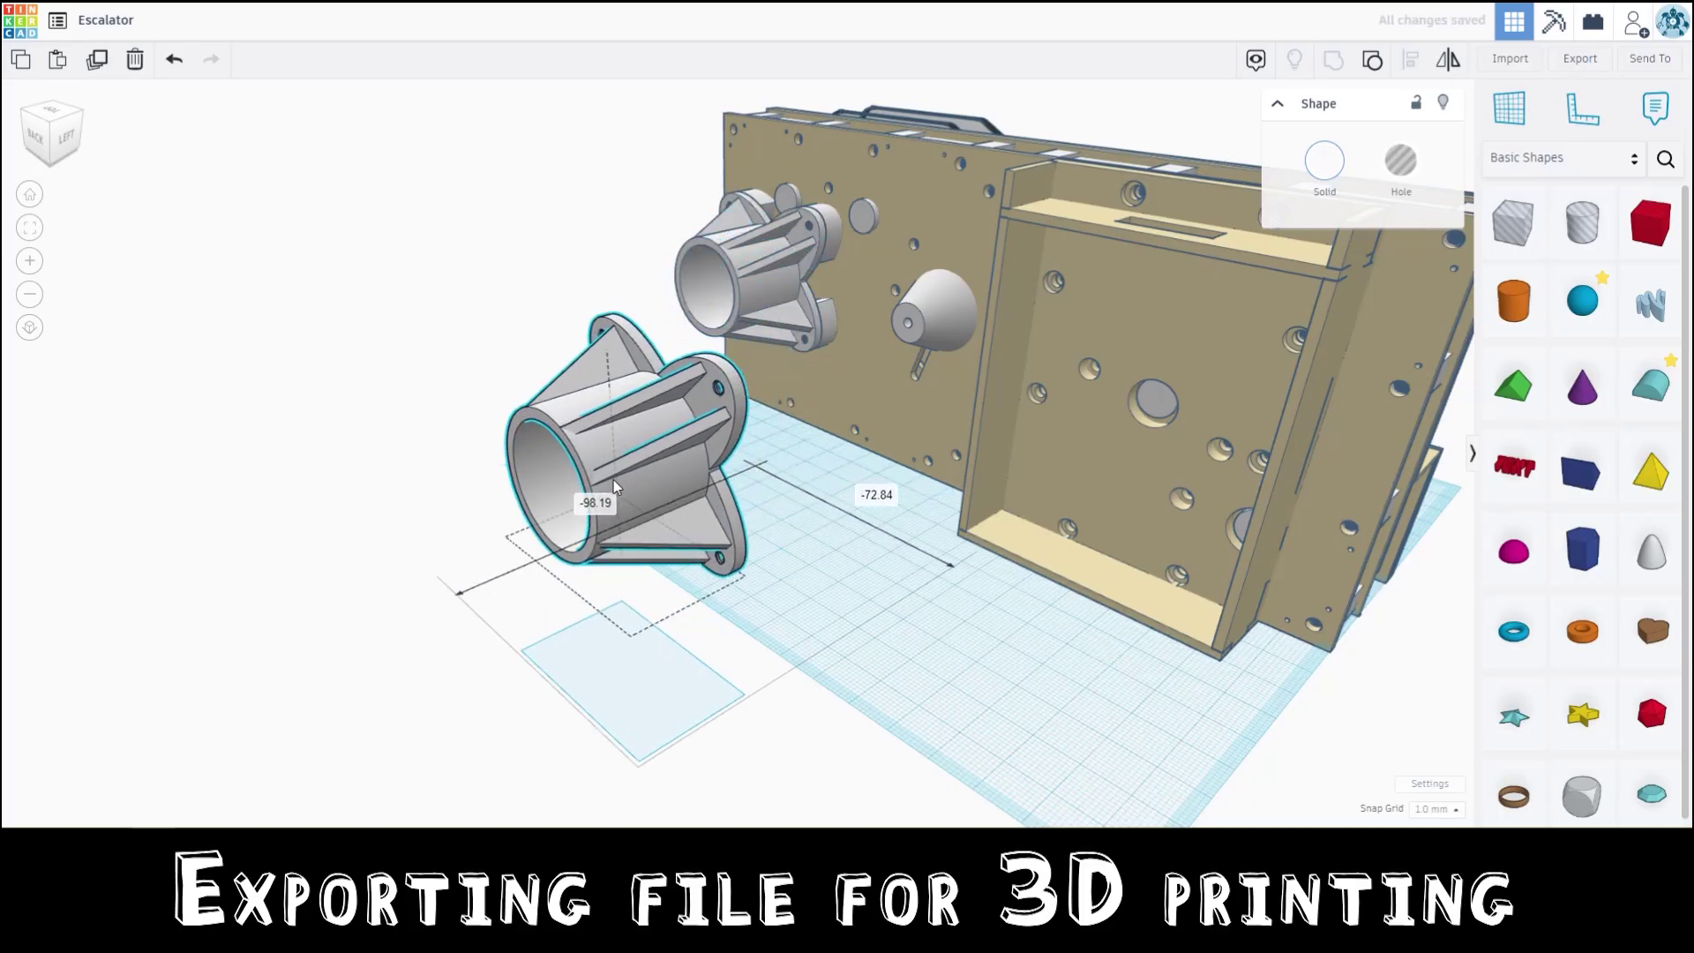
drag(524, 287, 594, 418)
right_drag(594, 417, 544, 513)
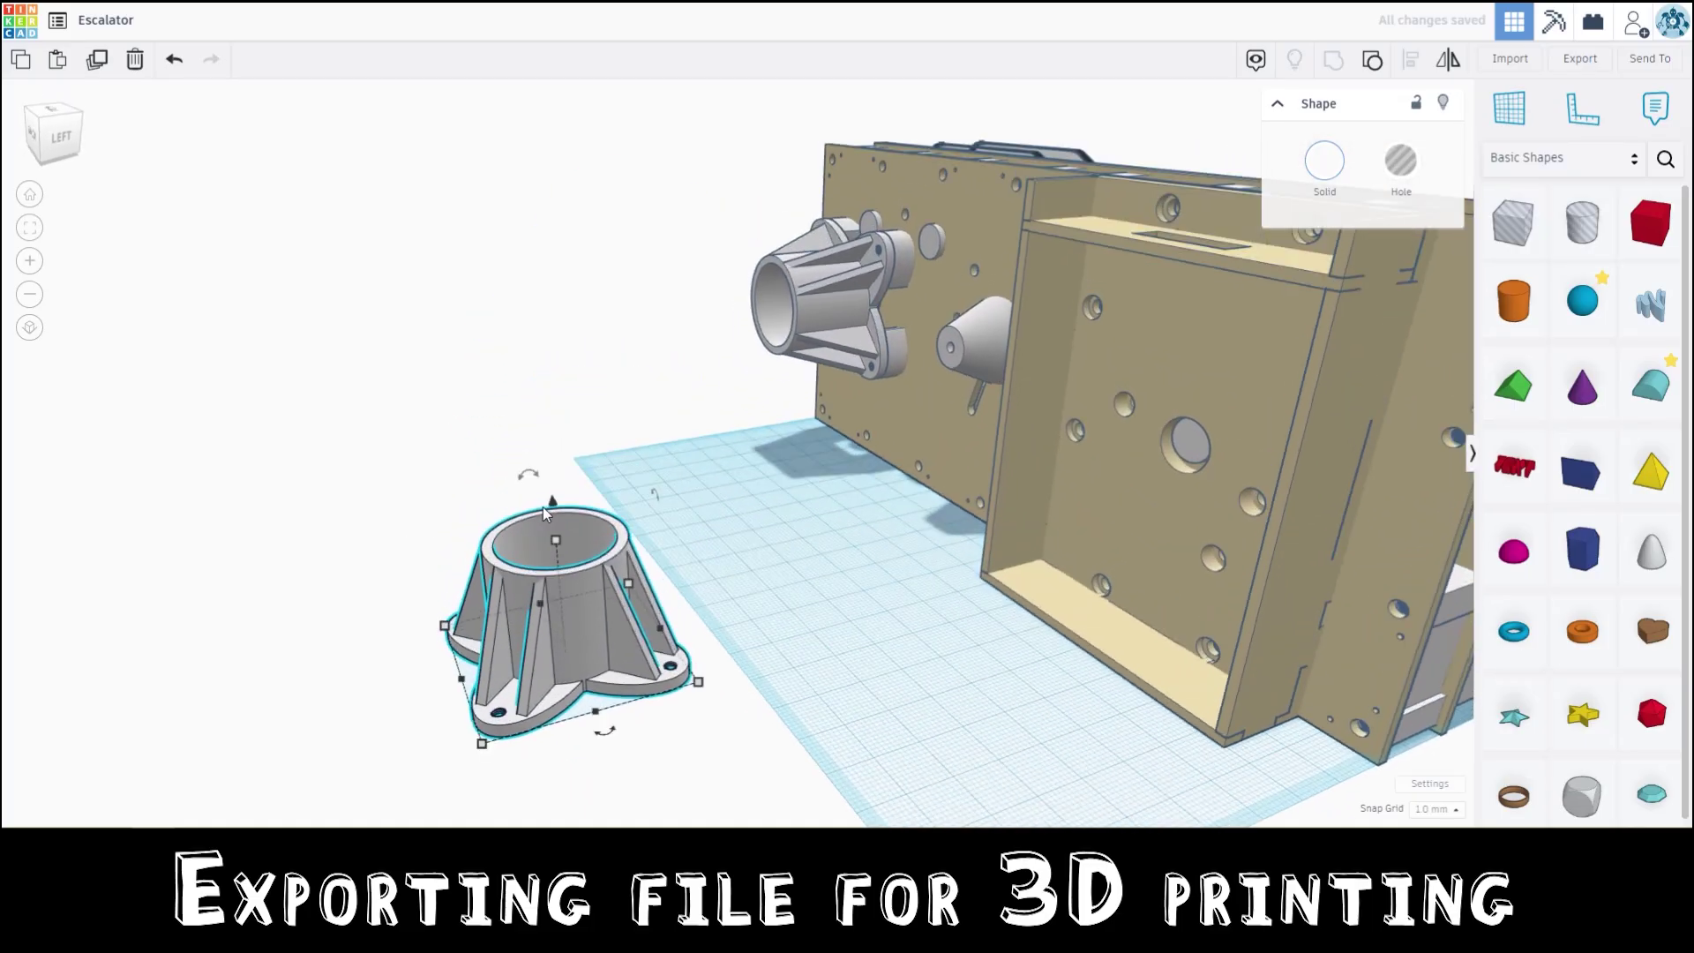
middle_drag(544, 514, 894, 487)
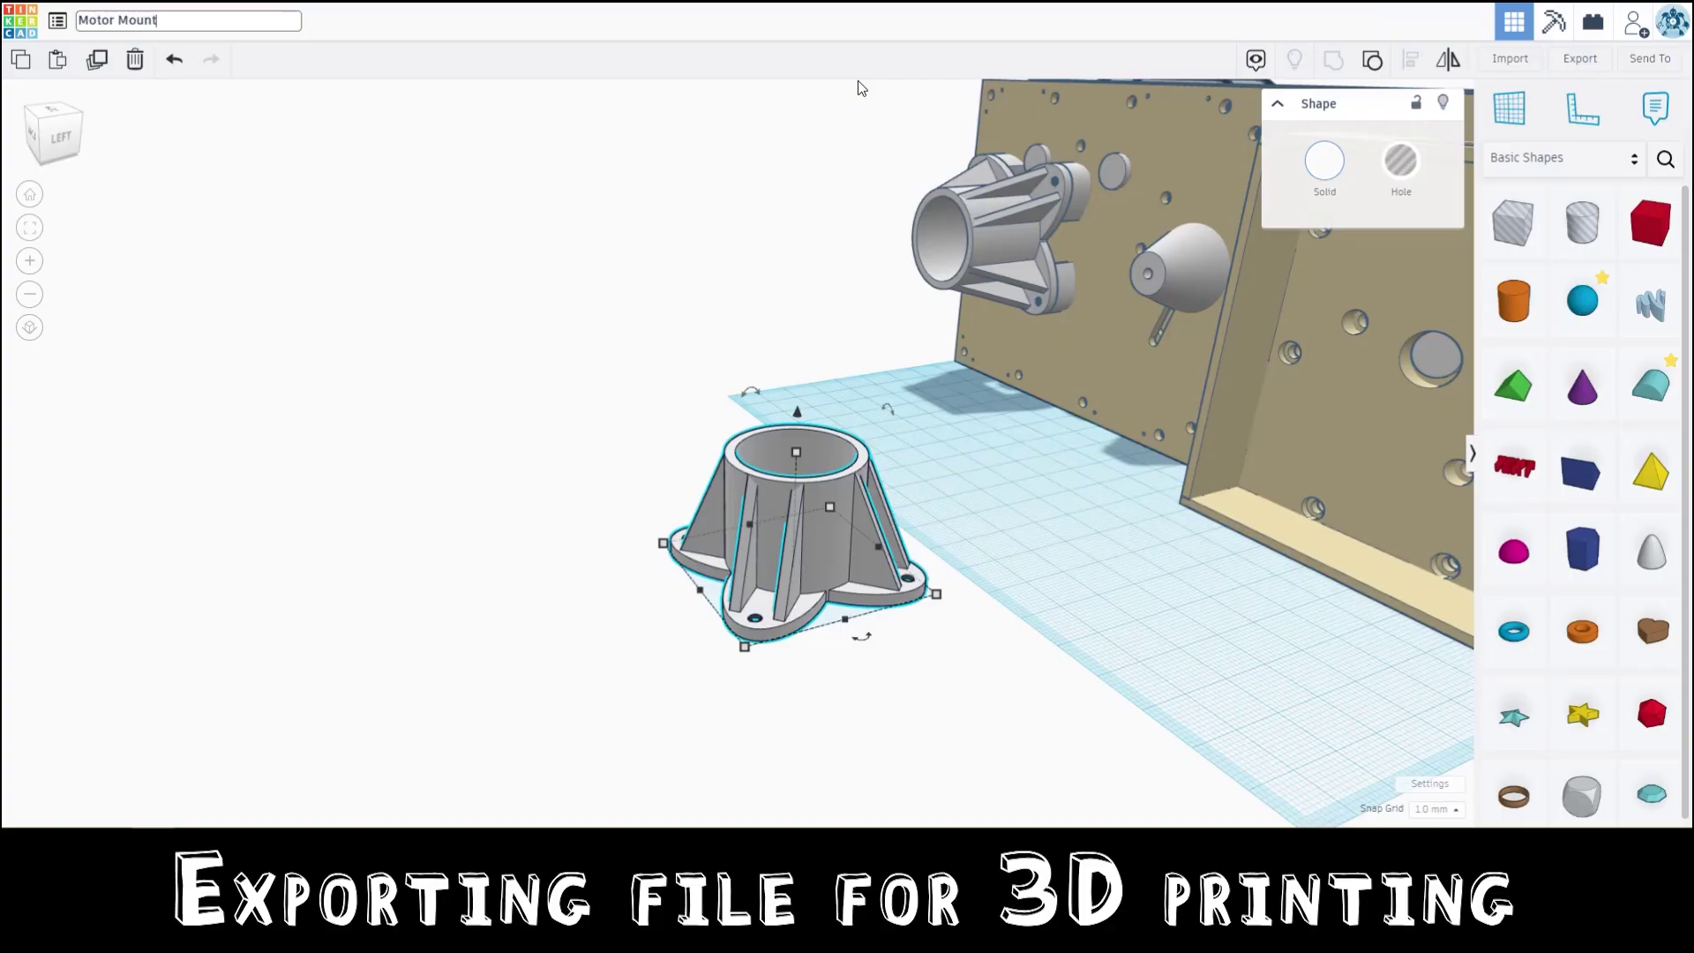
- Rename the design Motor Mount and export only the upright motor mount as an STL file
click(578, 436)
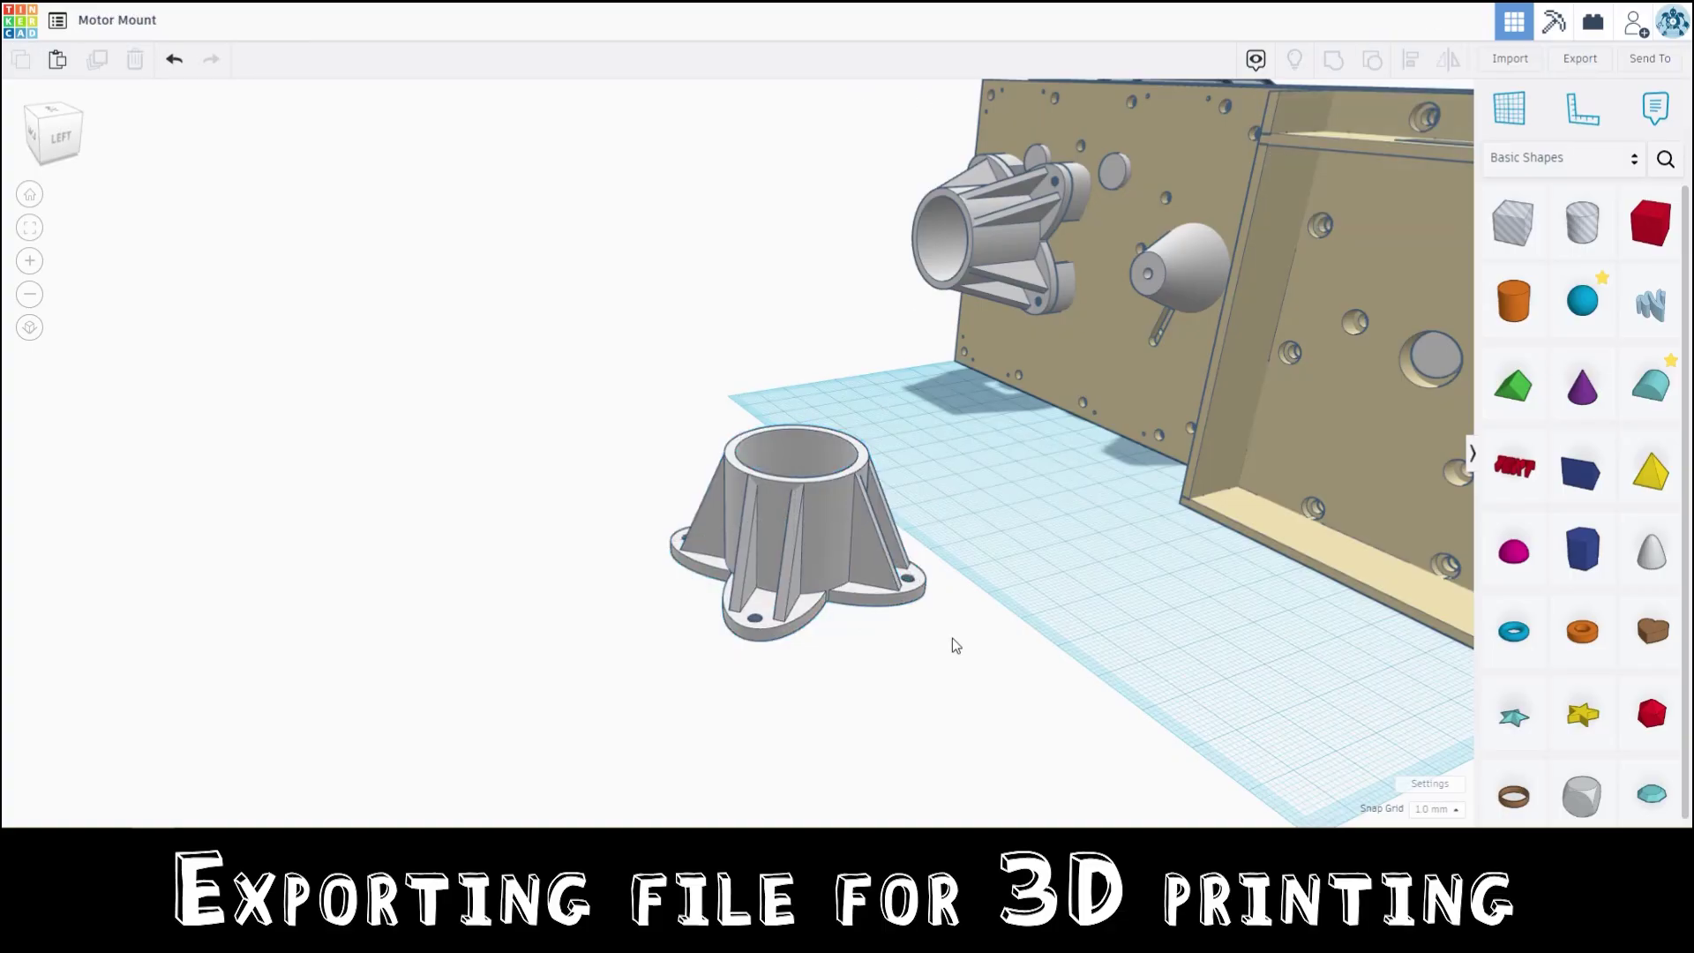
click(821, 559)
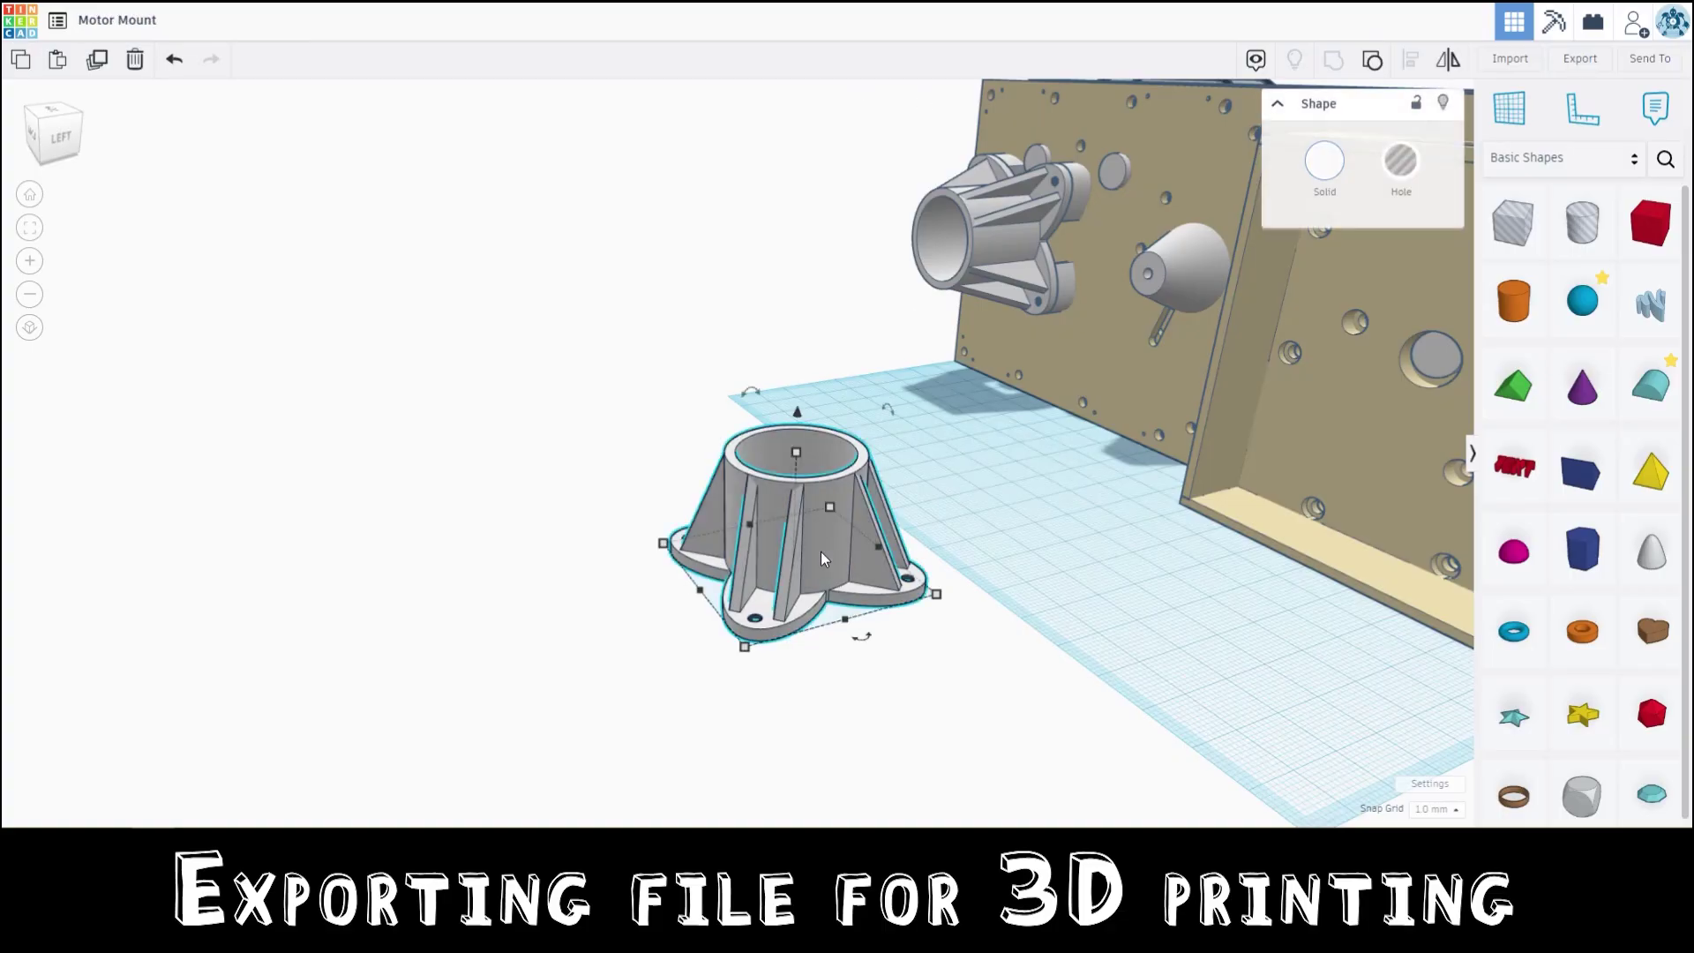
click(1578, 62)
click(909, 412)
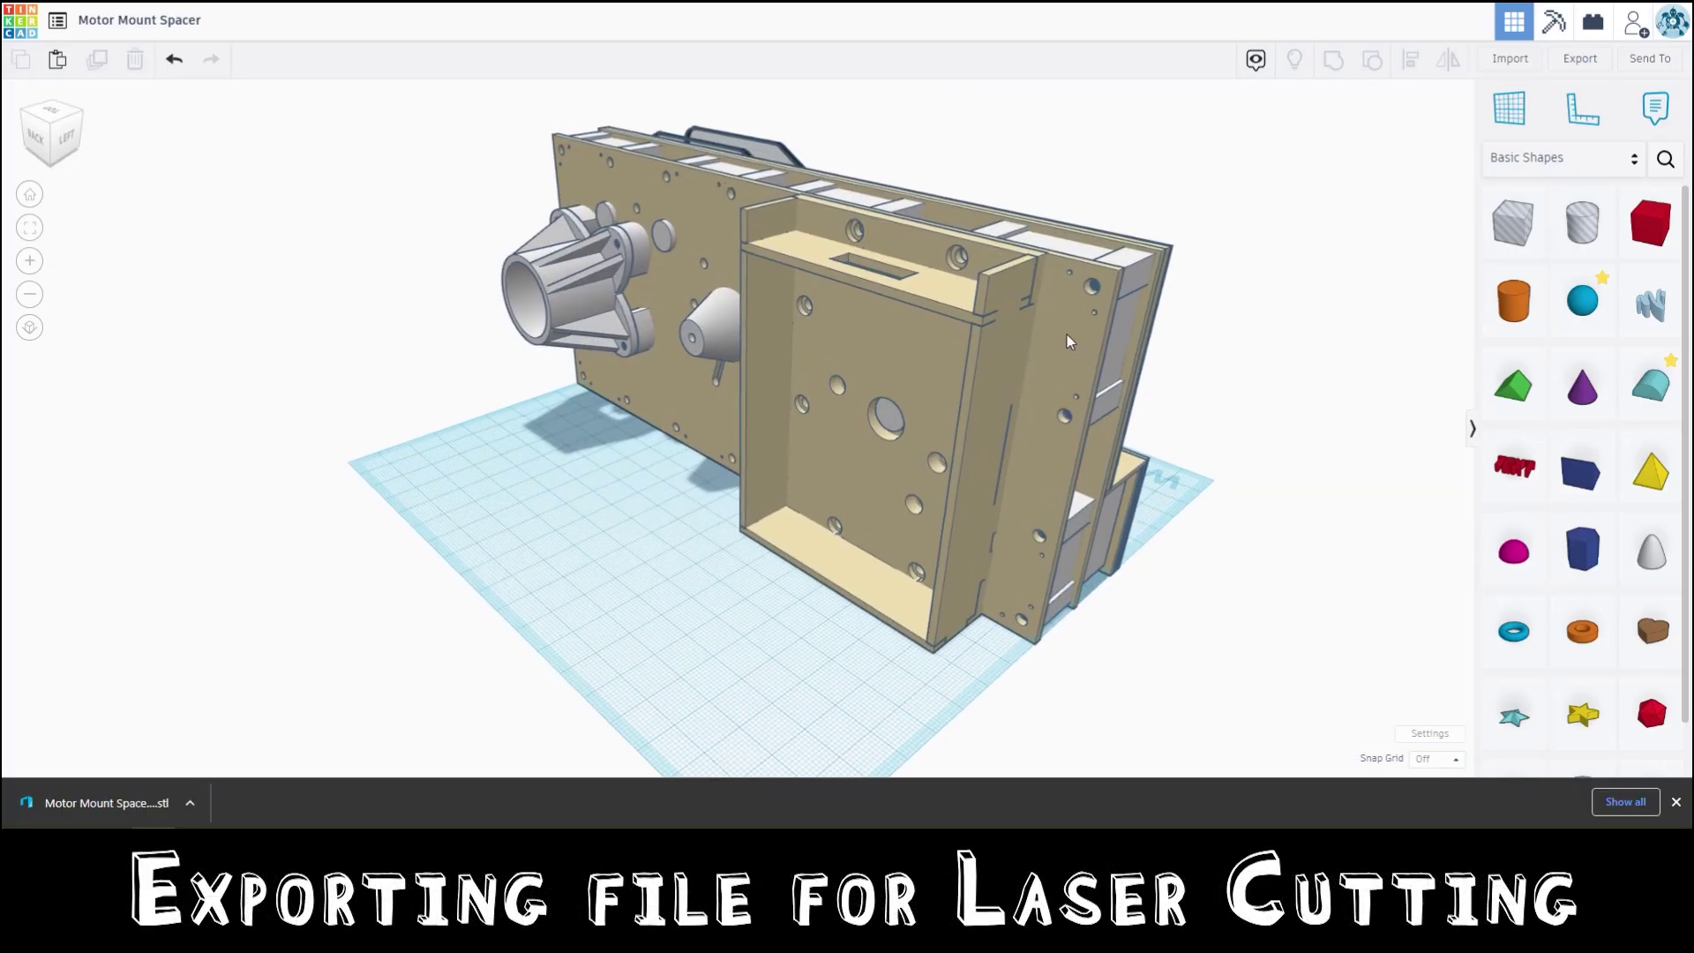
- Place a copy of the rear cassette panel in front of the assembly, laid flat and dropped onto the workplane
click(1067, 336)
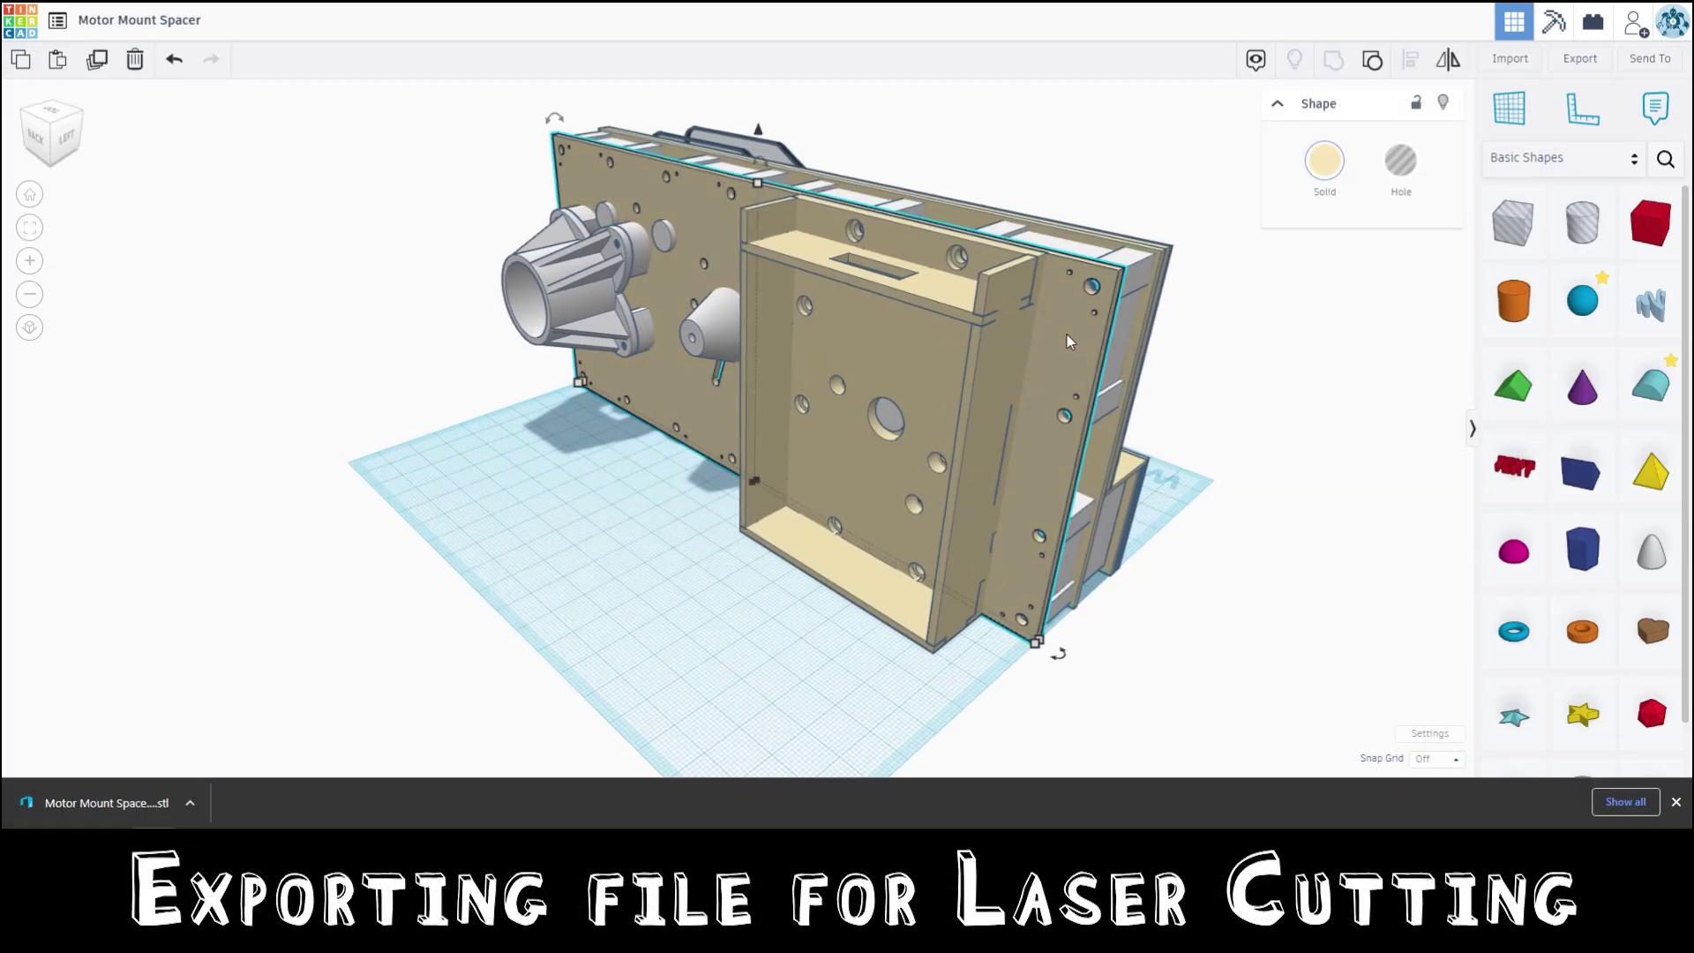
drag(1073, 311, 453, 580)
scroll(823, 490, down, 3)
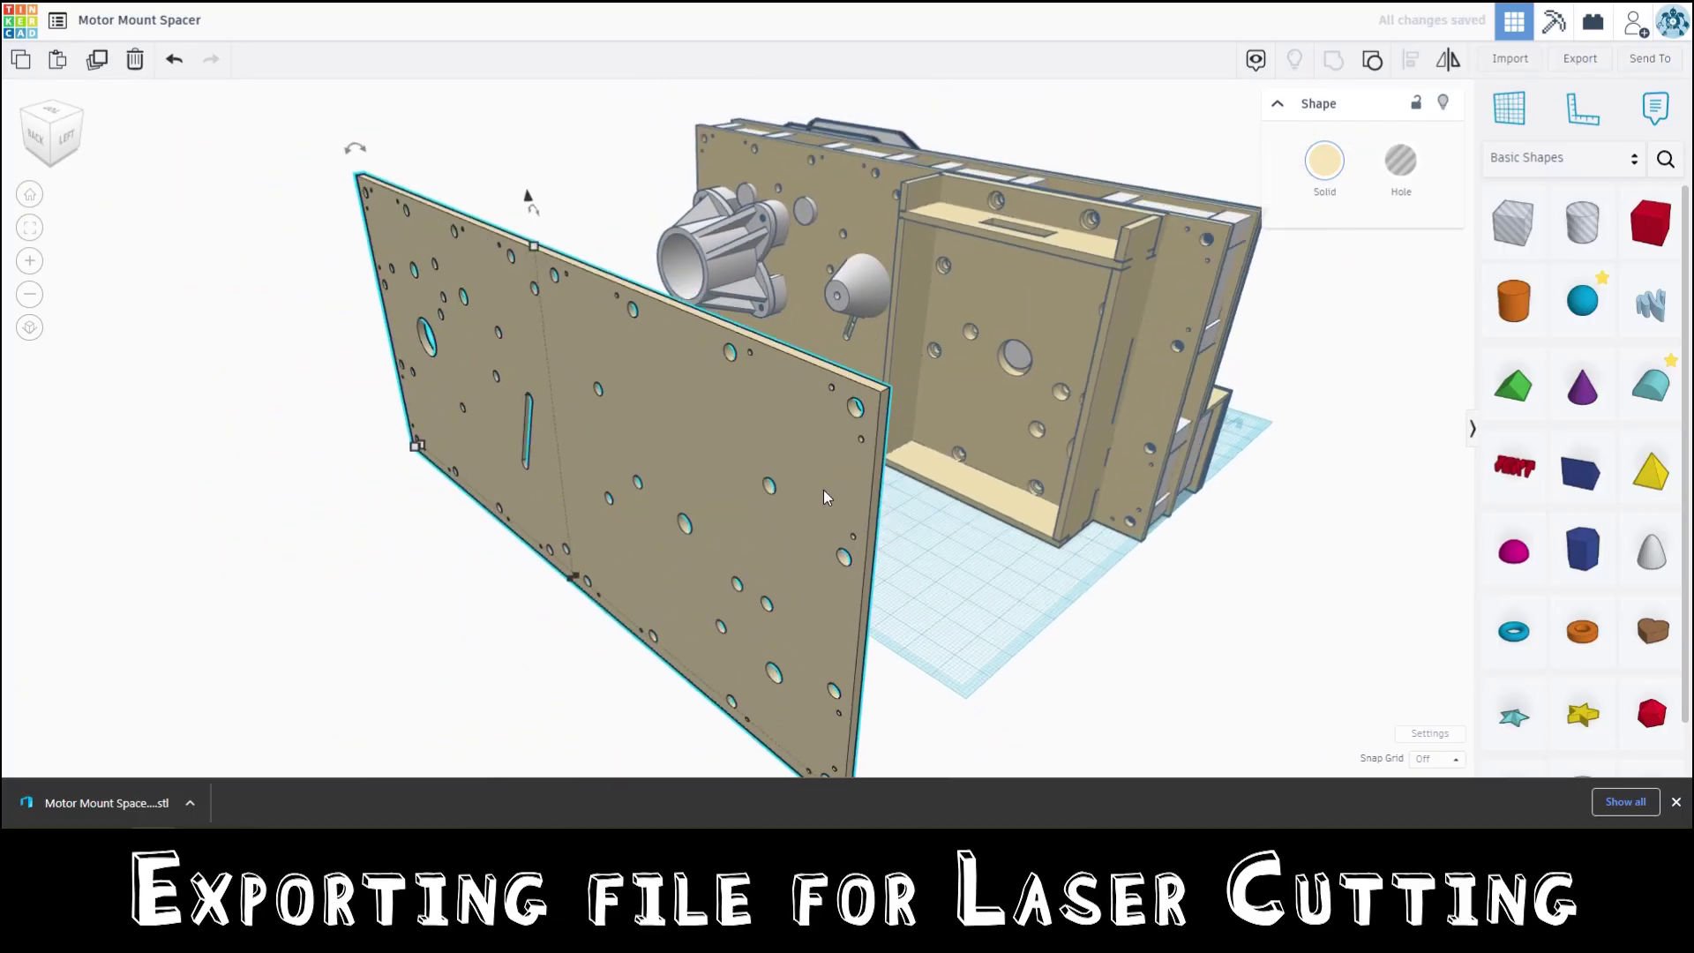
right_drag(855, 491, 729, 326)
drag(627, 232, 590, 310)
key(d)
drag(713, 679, 757, 587)
- Adjust the flat cassette panel's vertical position relative to the workplane
scroll(919, 624, up, 2)
scroll(919, 616, up, 3)
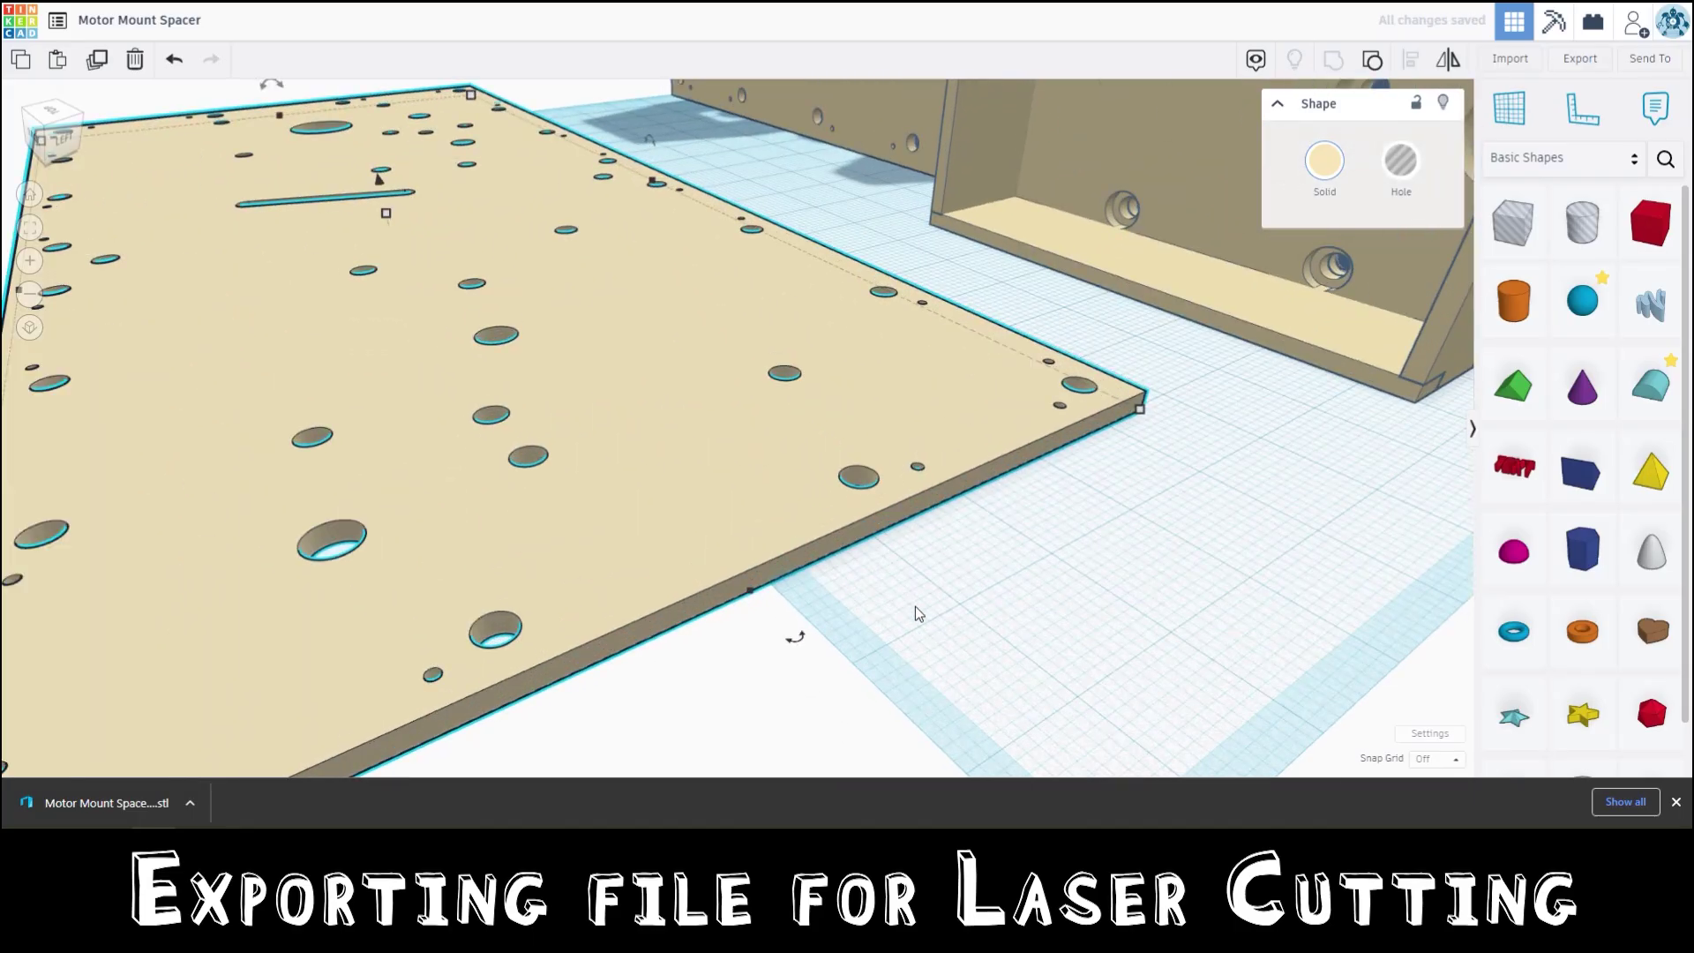
right_drag(915, 606, 912, 480)
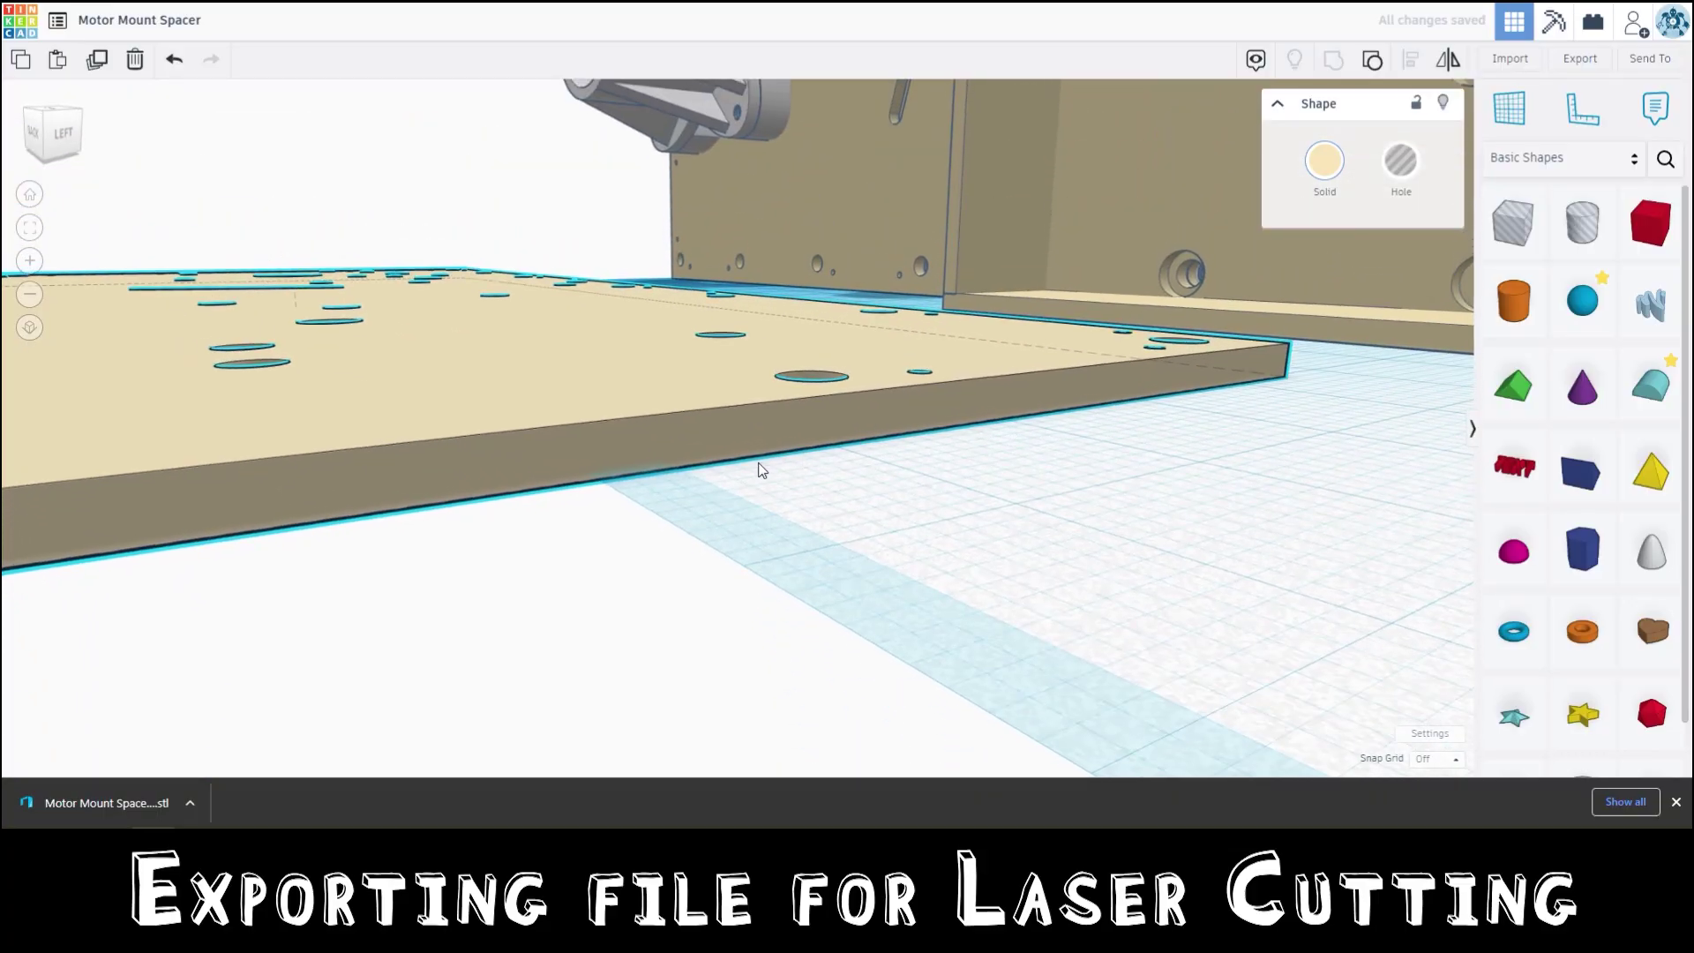
mouse_move(761, 468)
right_down()
mouse_move(806, 381)
mouse_move(771, 481)
right_up()
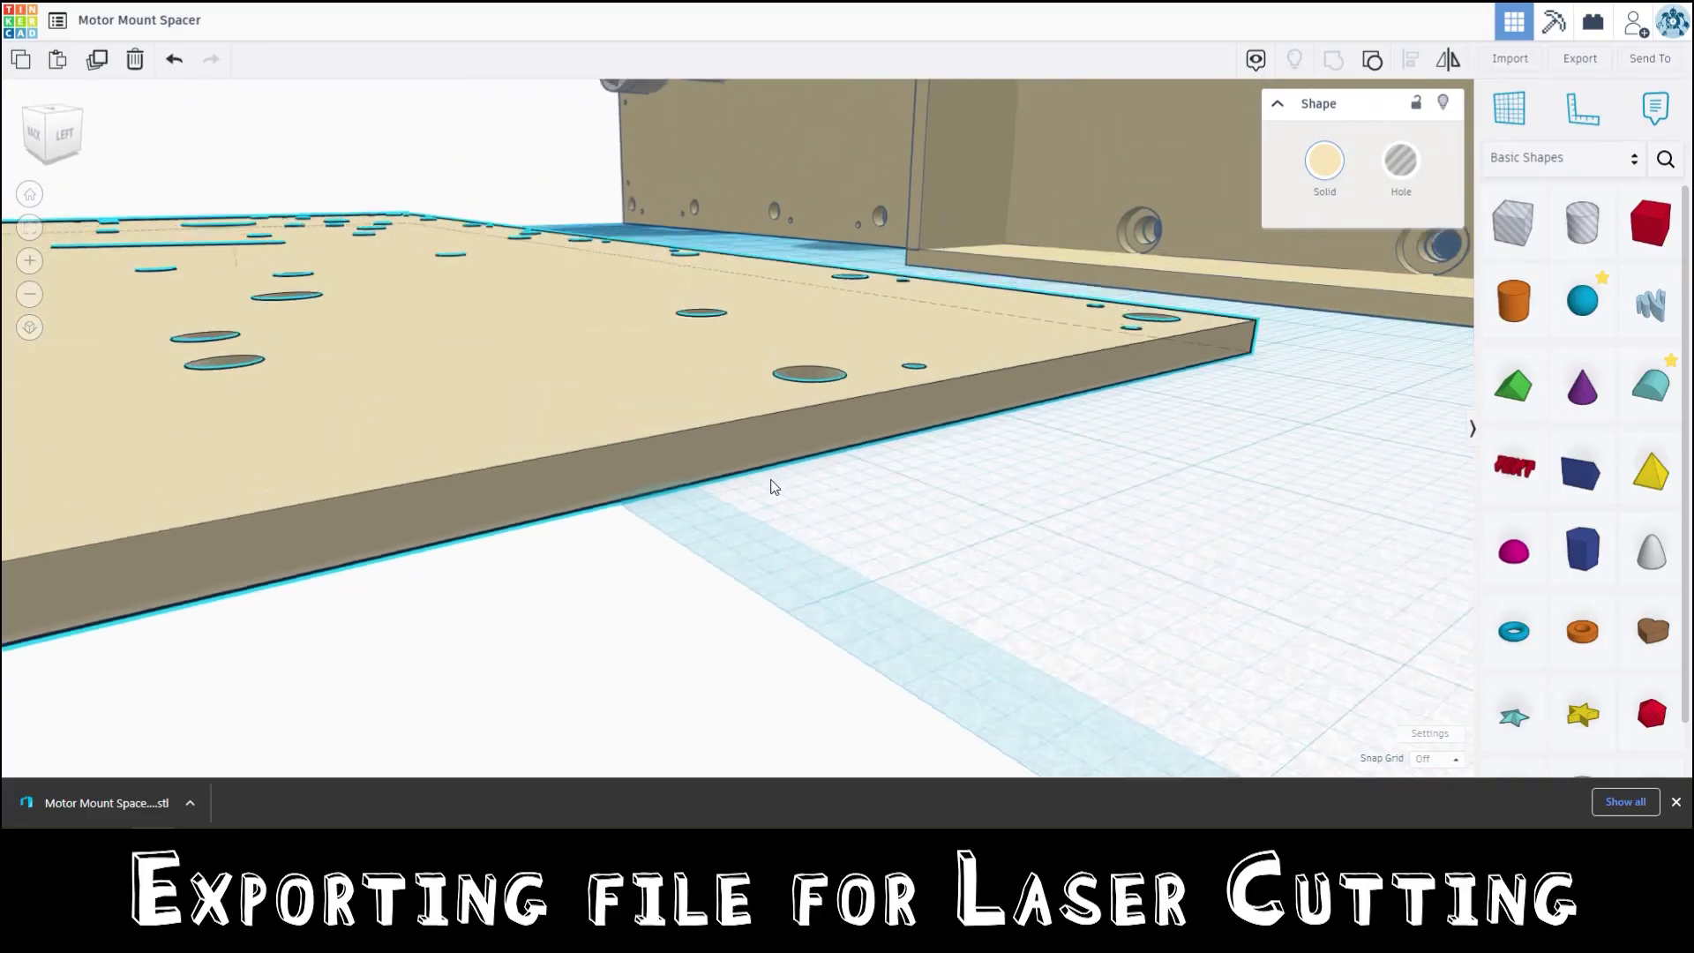
drag(242, 228, 233, 160)
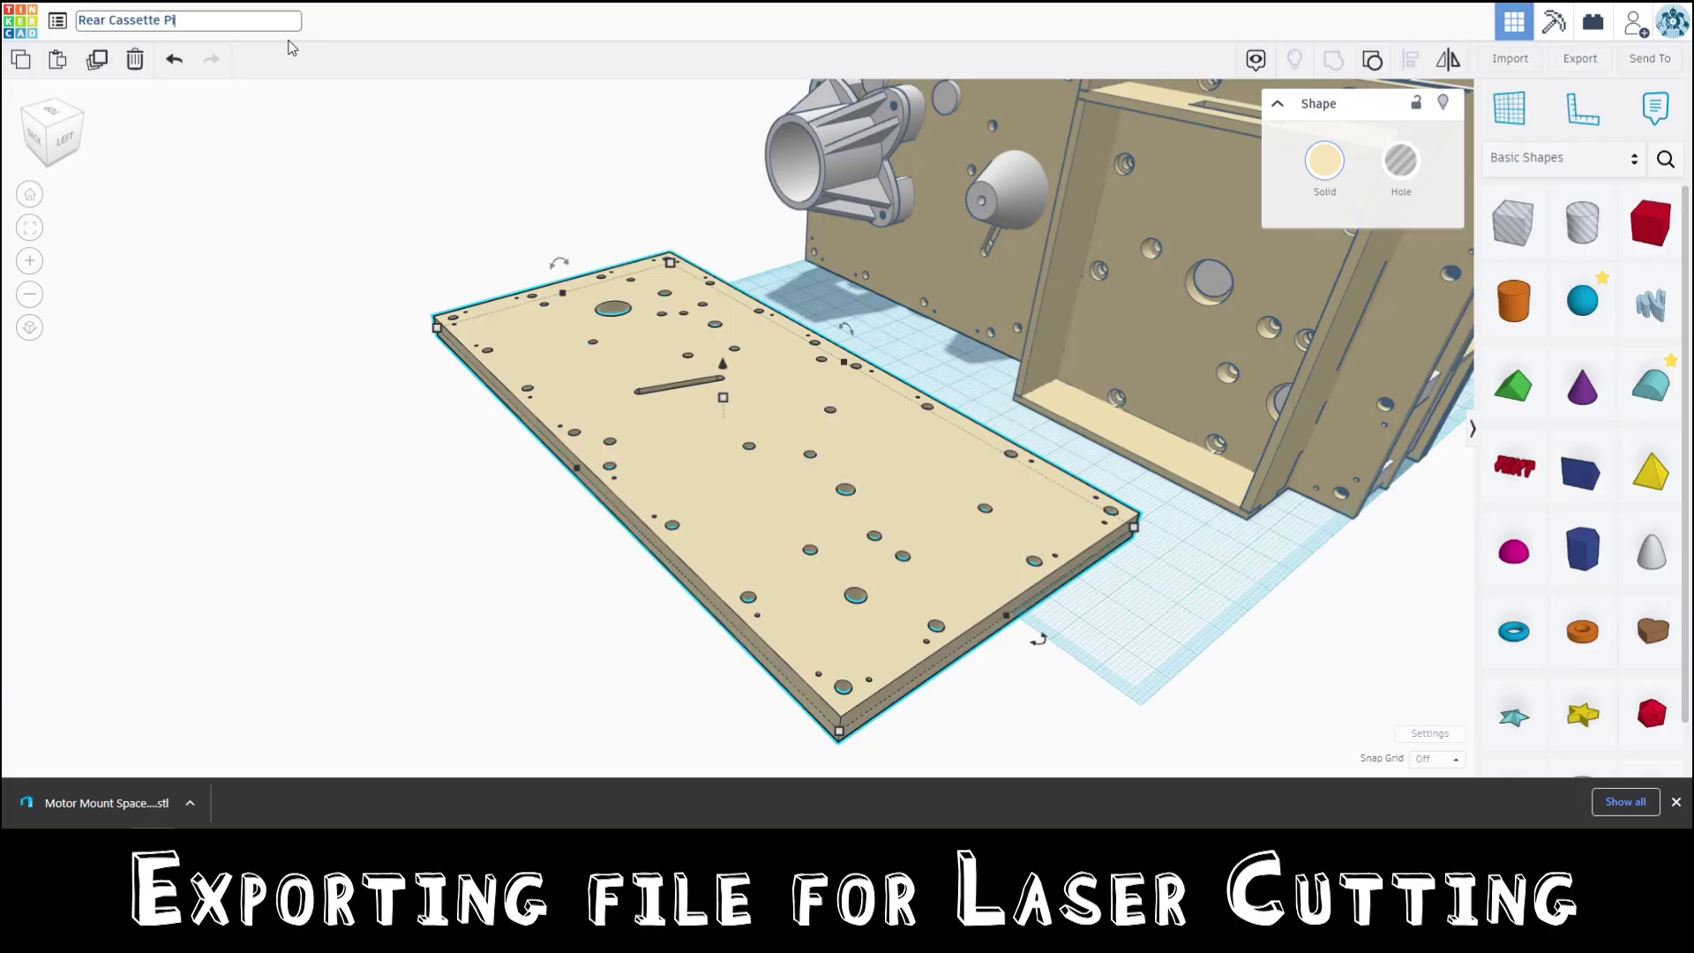
- Rename the design Rear Cassette Piece and export only the selected panel as an SVG file for laser cutting
click(1579, 59)
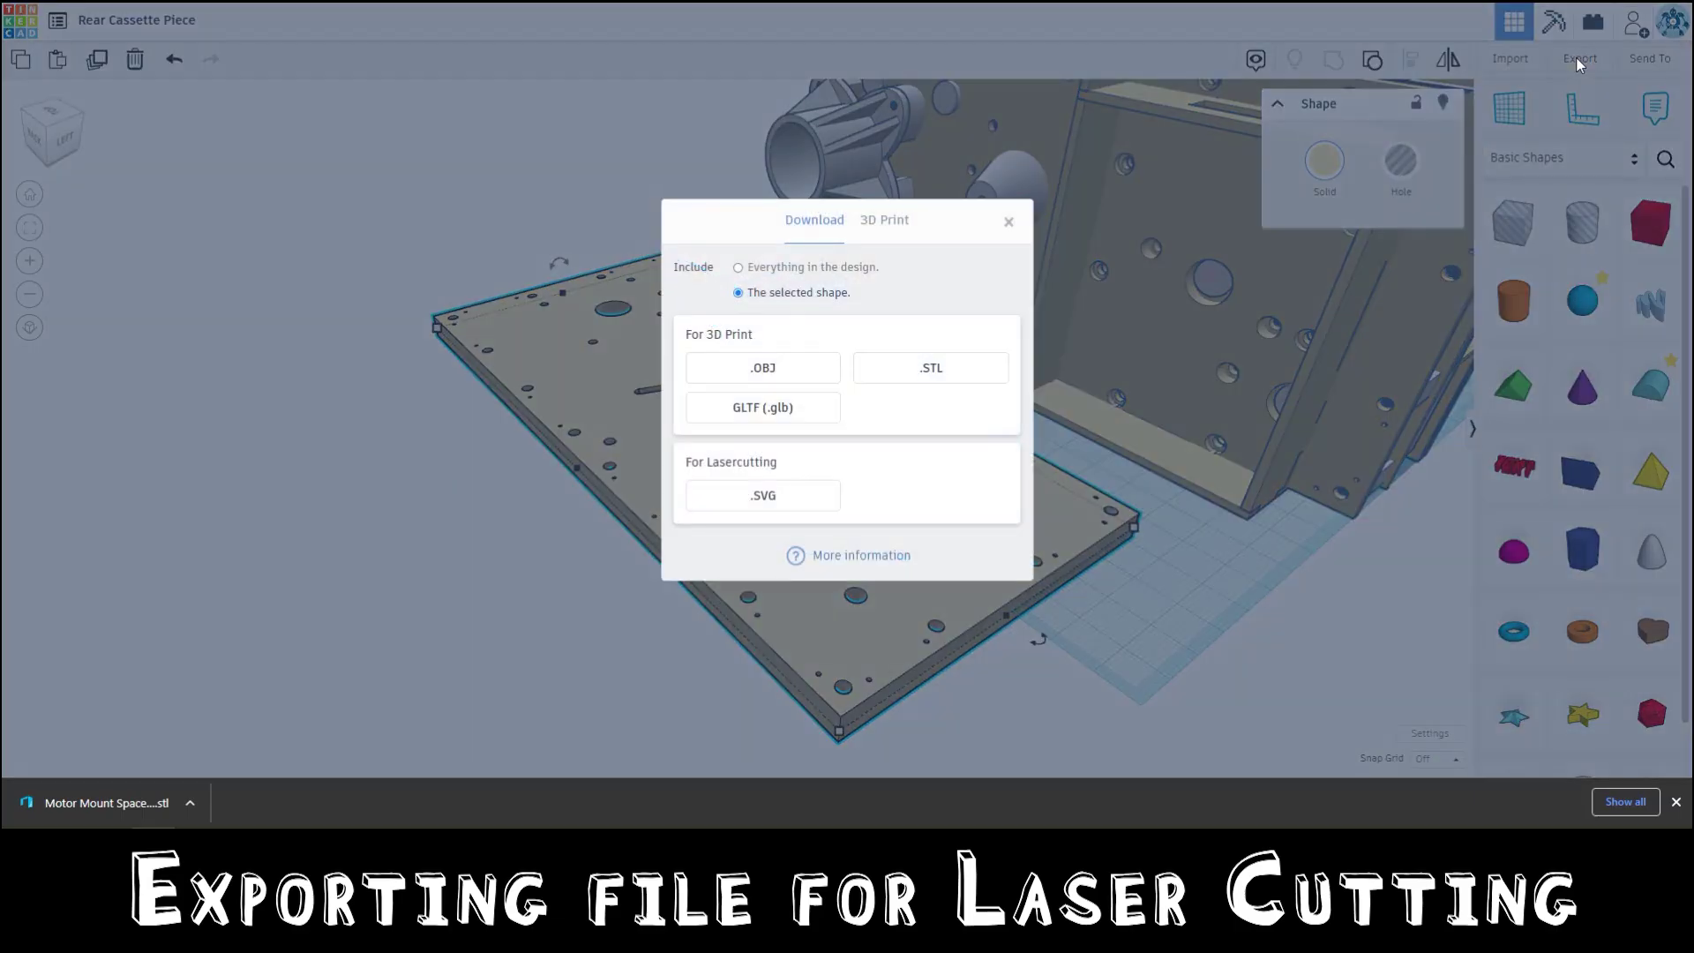
click(750, 511)
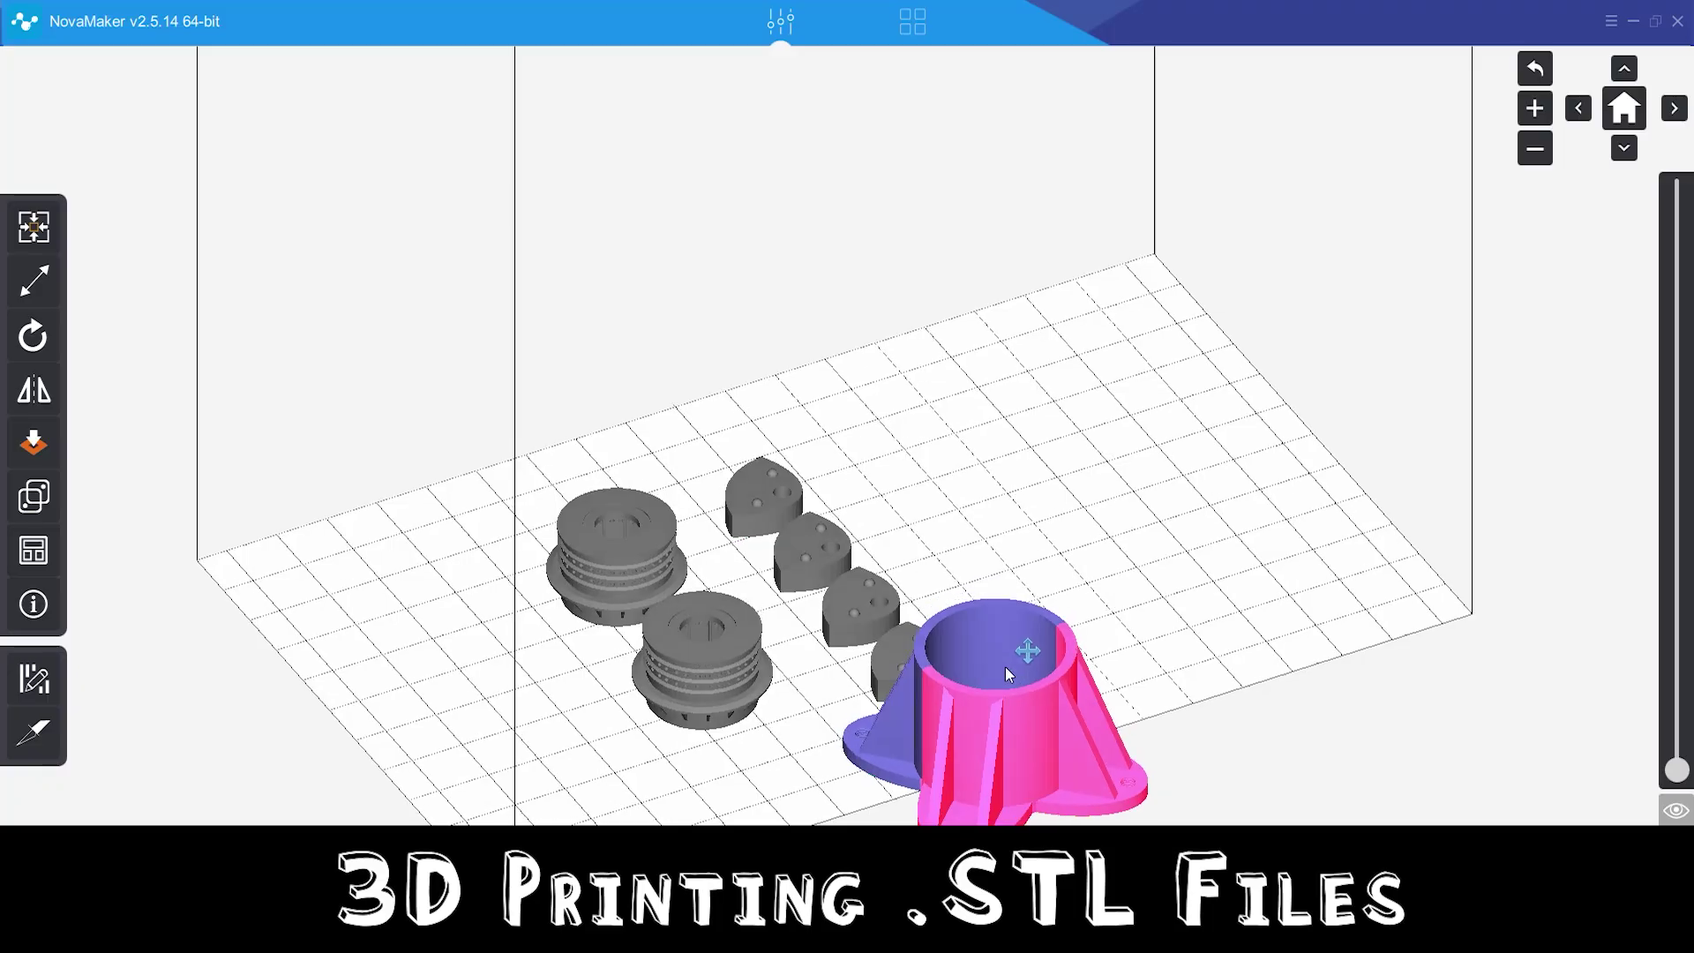
- Switch to NovaMaker and move the motor mount from the front edge farther back on the build plate
right_drag(1001, 697, 990, 709)
drag(1005, 735, 1087, 357)
click(1210, 499)
- Examine the undersides of the rollers, small brackets and motor mount on the build plate
right_drag(1210, 499, 706, 423)
scroll(738, 442, up, 5)
scroll(706, 423, down, 2)
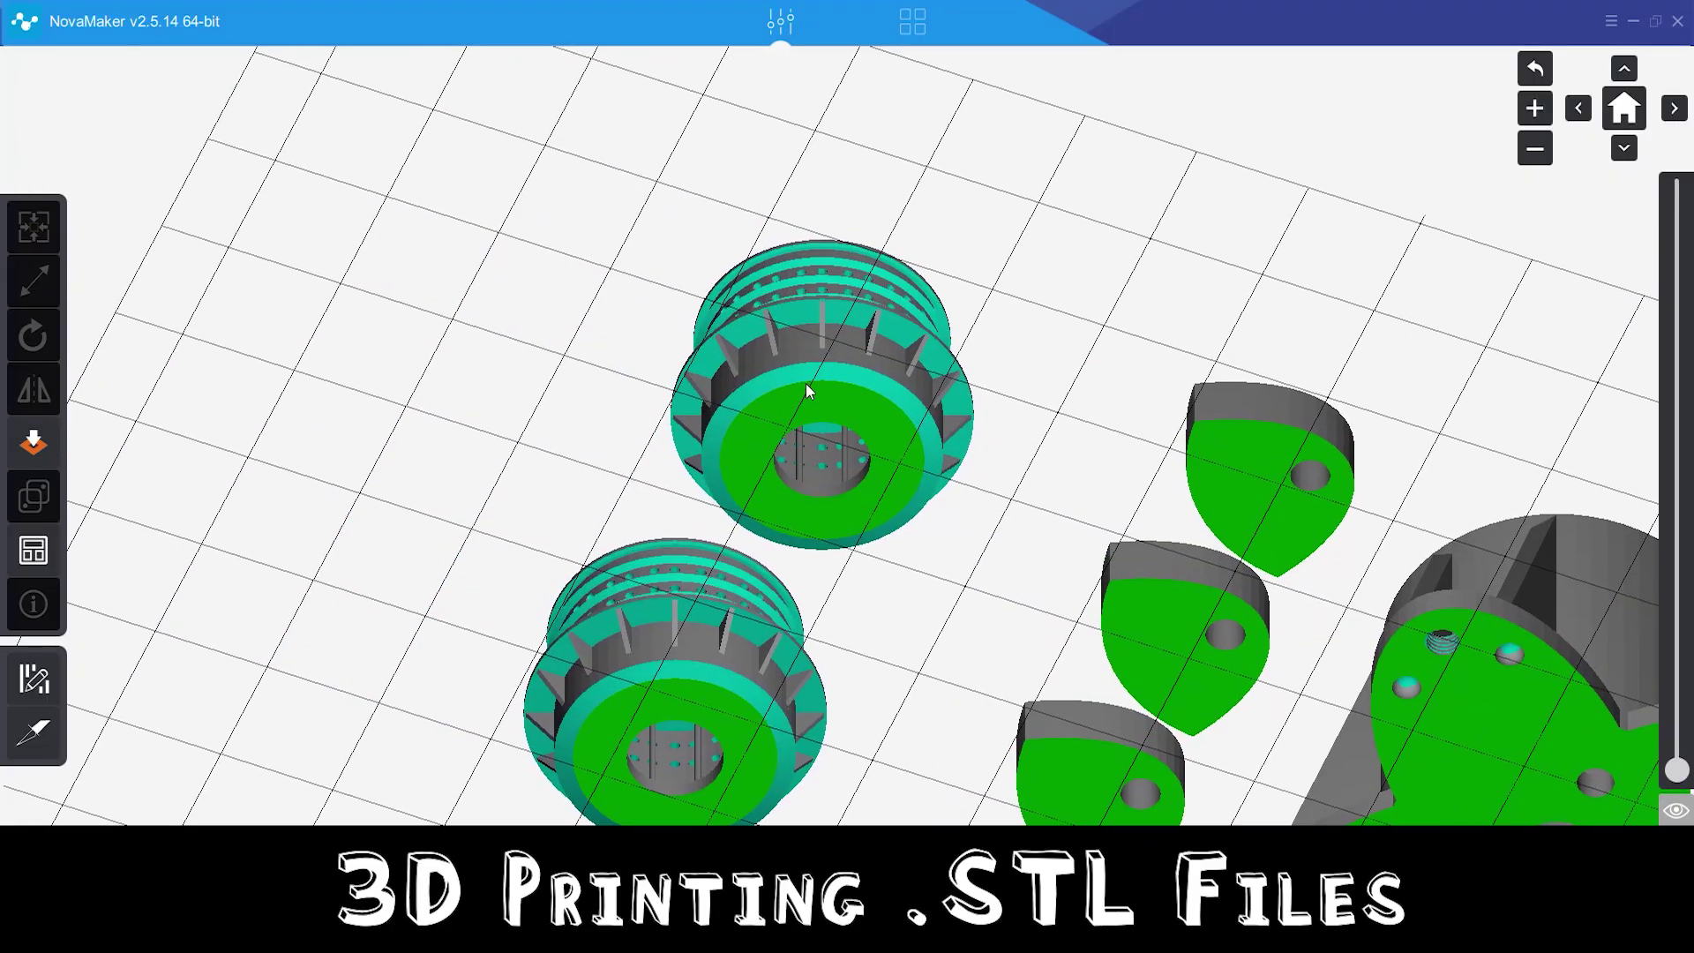
scroll(807, 386, up, 8)
scroll(740, 328, down, 6)
right_drag(1339, 726, 1381, 276)
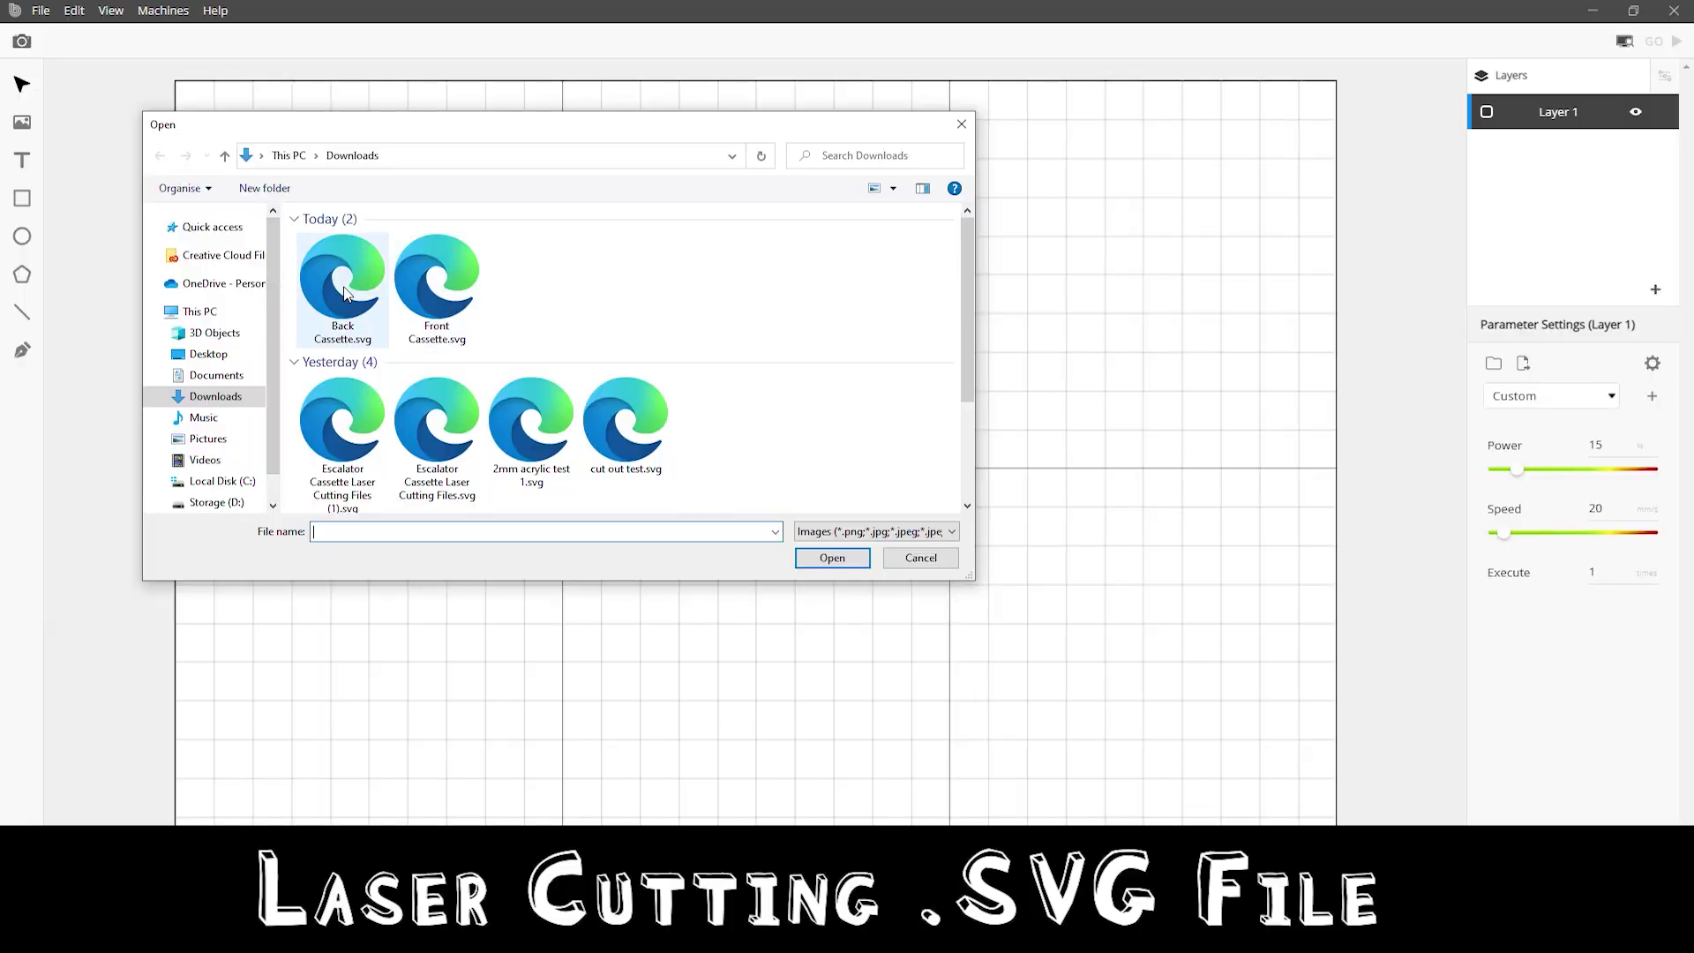
- Switch to the laser cutter software, import Back Cassette.svg from Downloads, and capture a camera preview of the bed around it
click(833, 558)
click(749, 476)
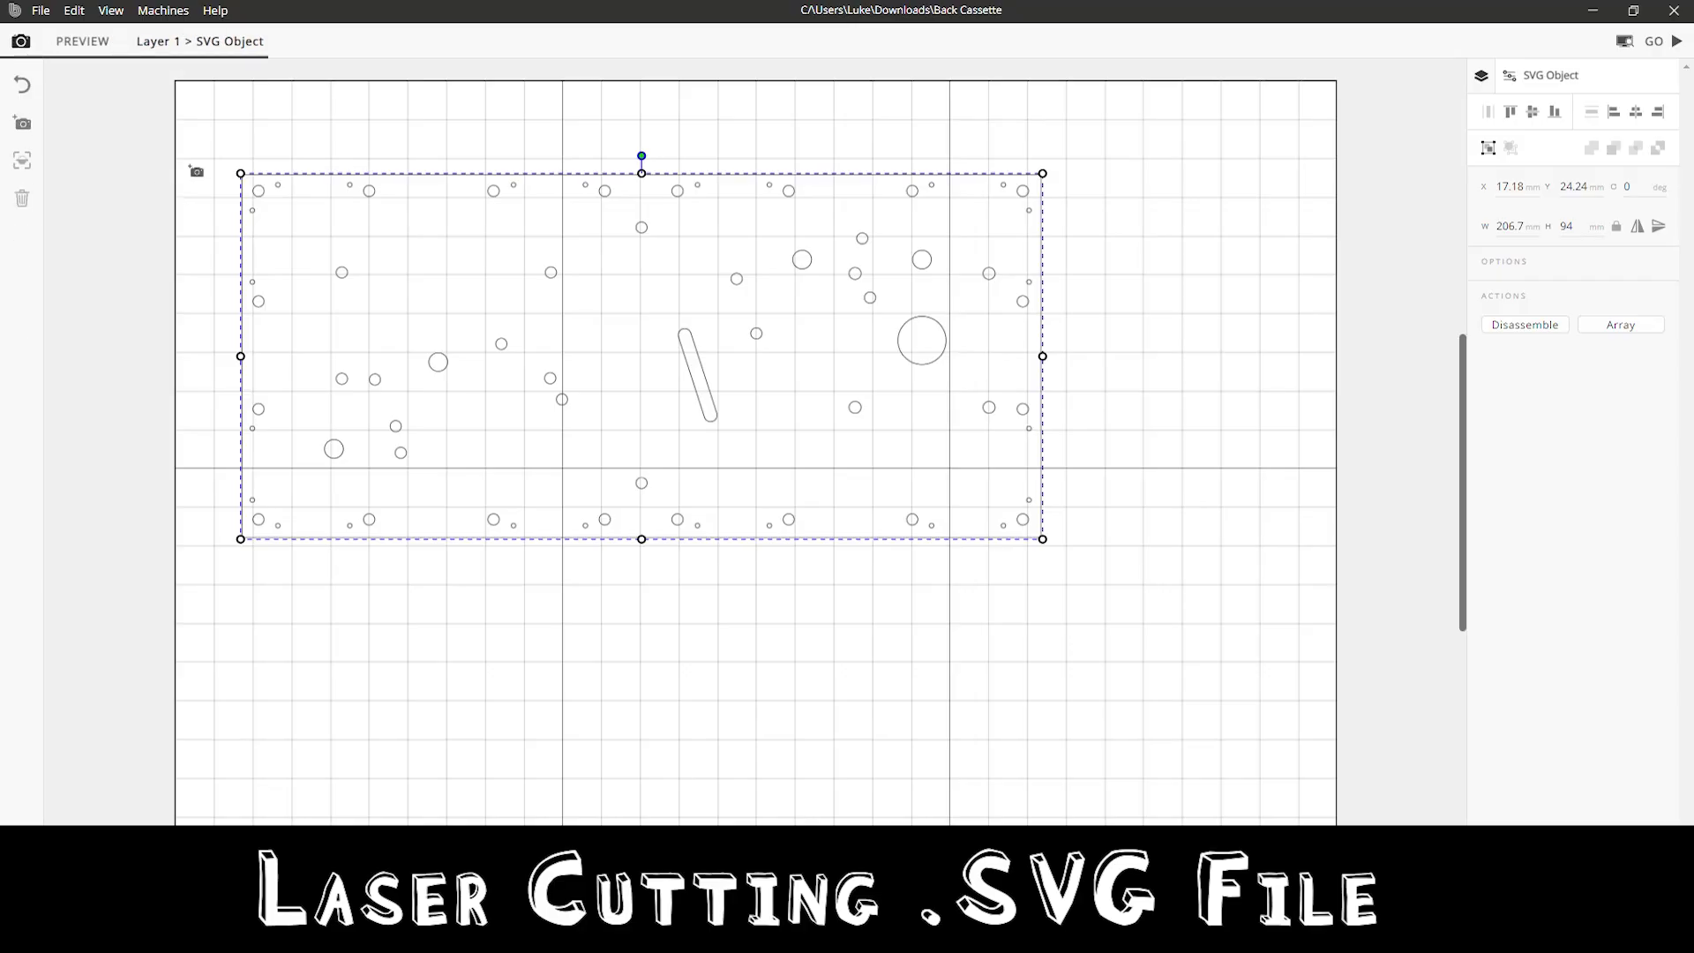
drag(196, 171, 1081, 691)
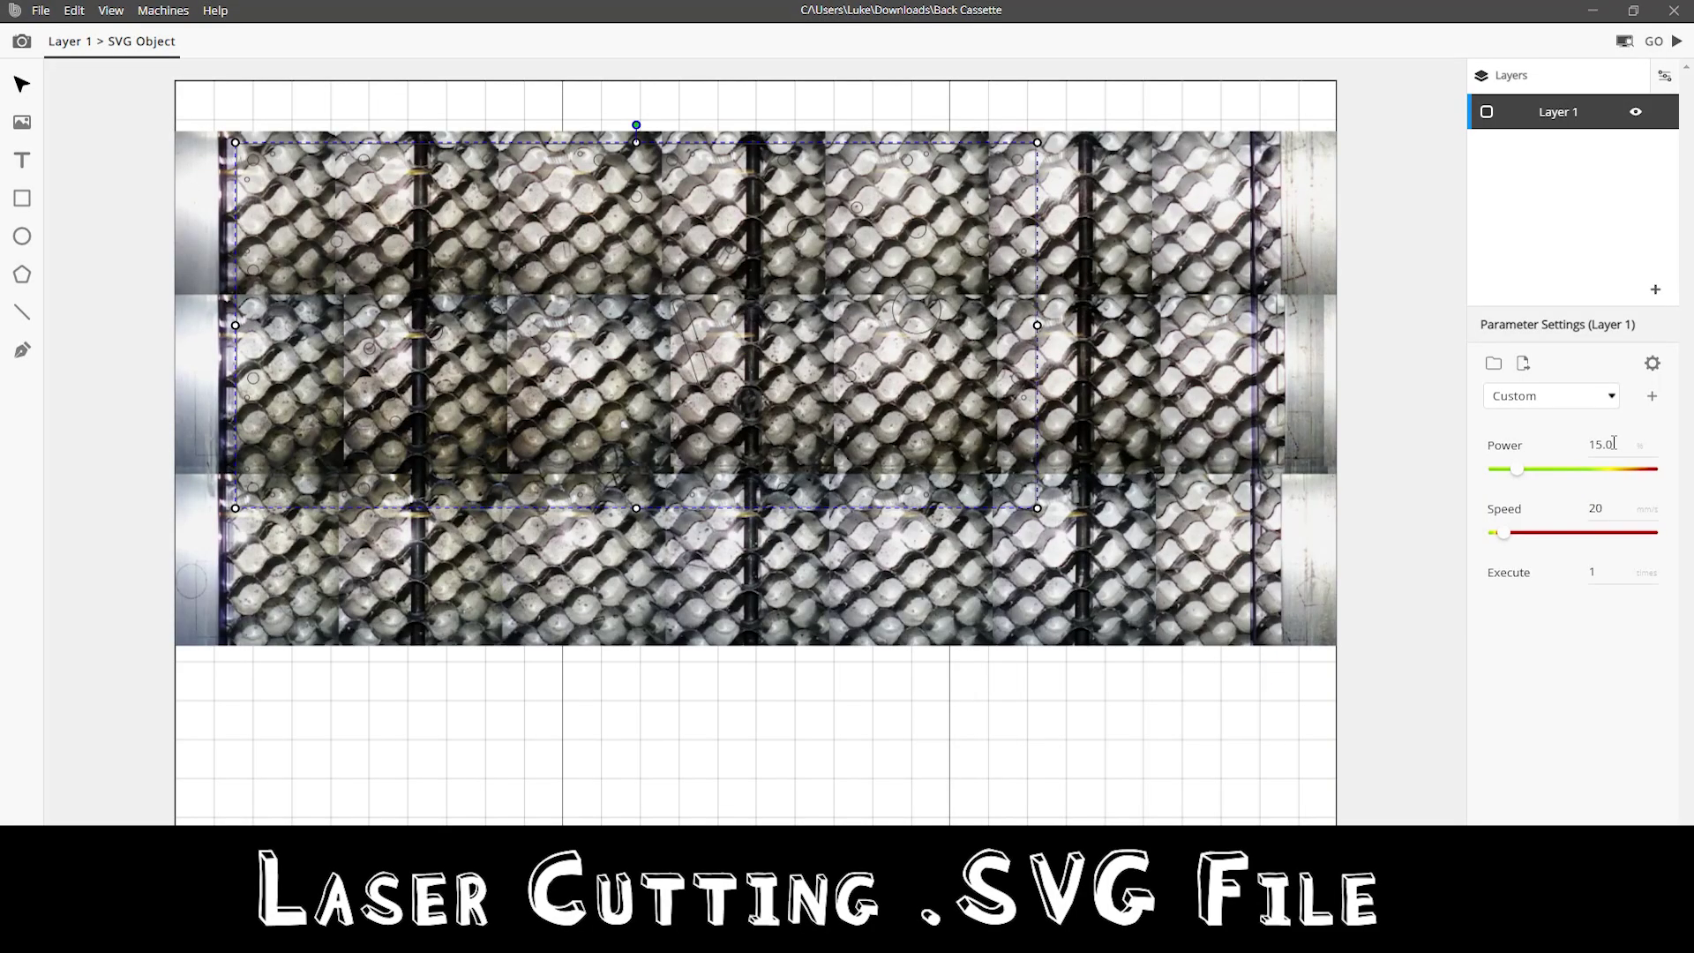
- Set Layer 1 to 30% power, 6 mm/s speed and 2 executions, and send the cutting job to the R2D2 machine window
click(1615, 444)
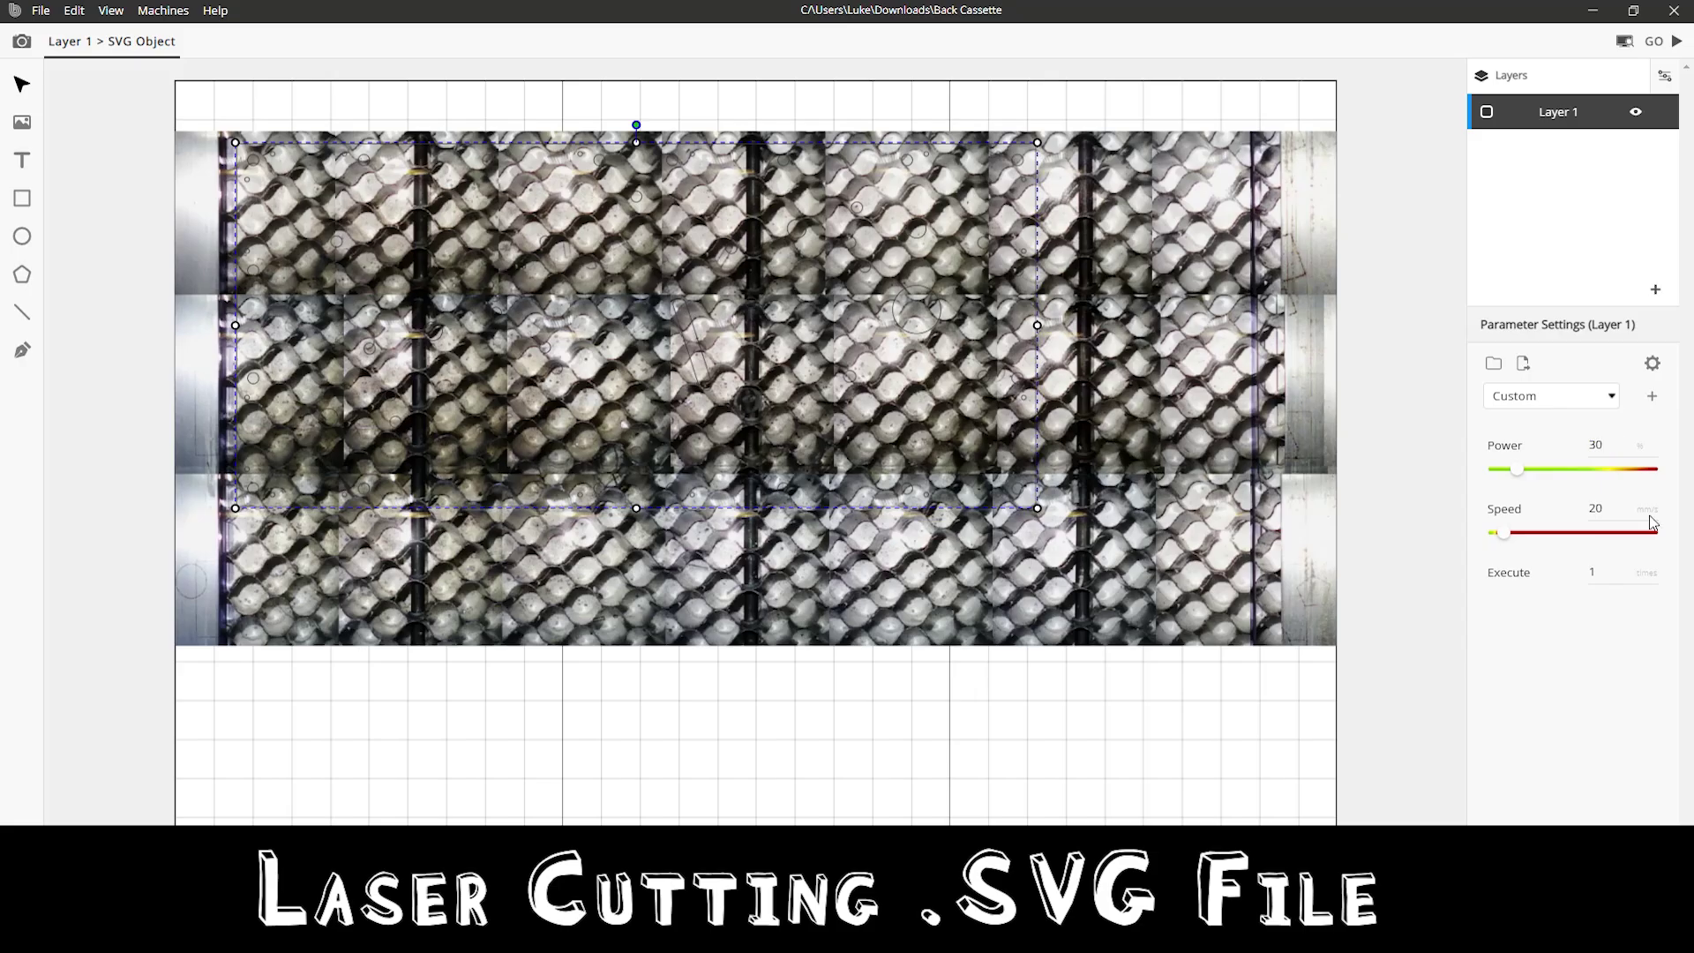
click(1606, 511)
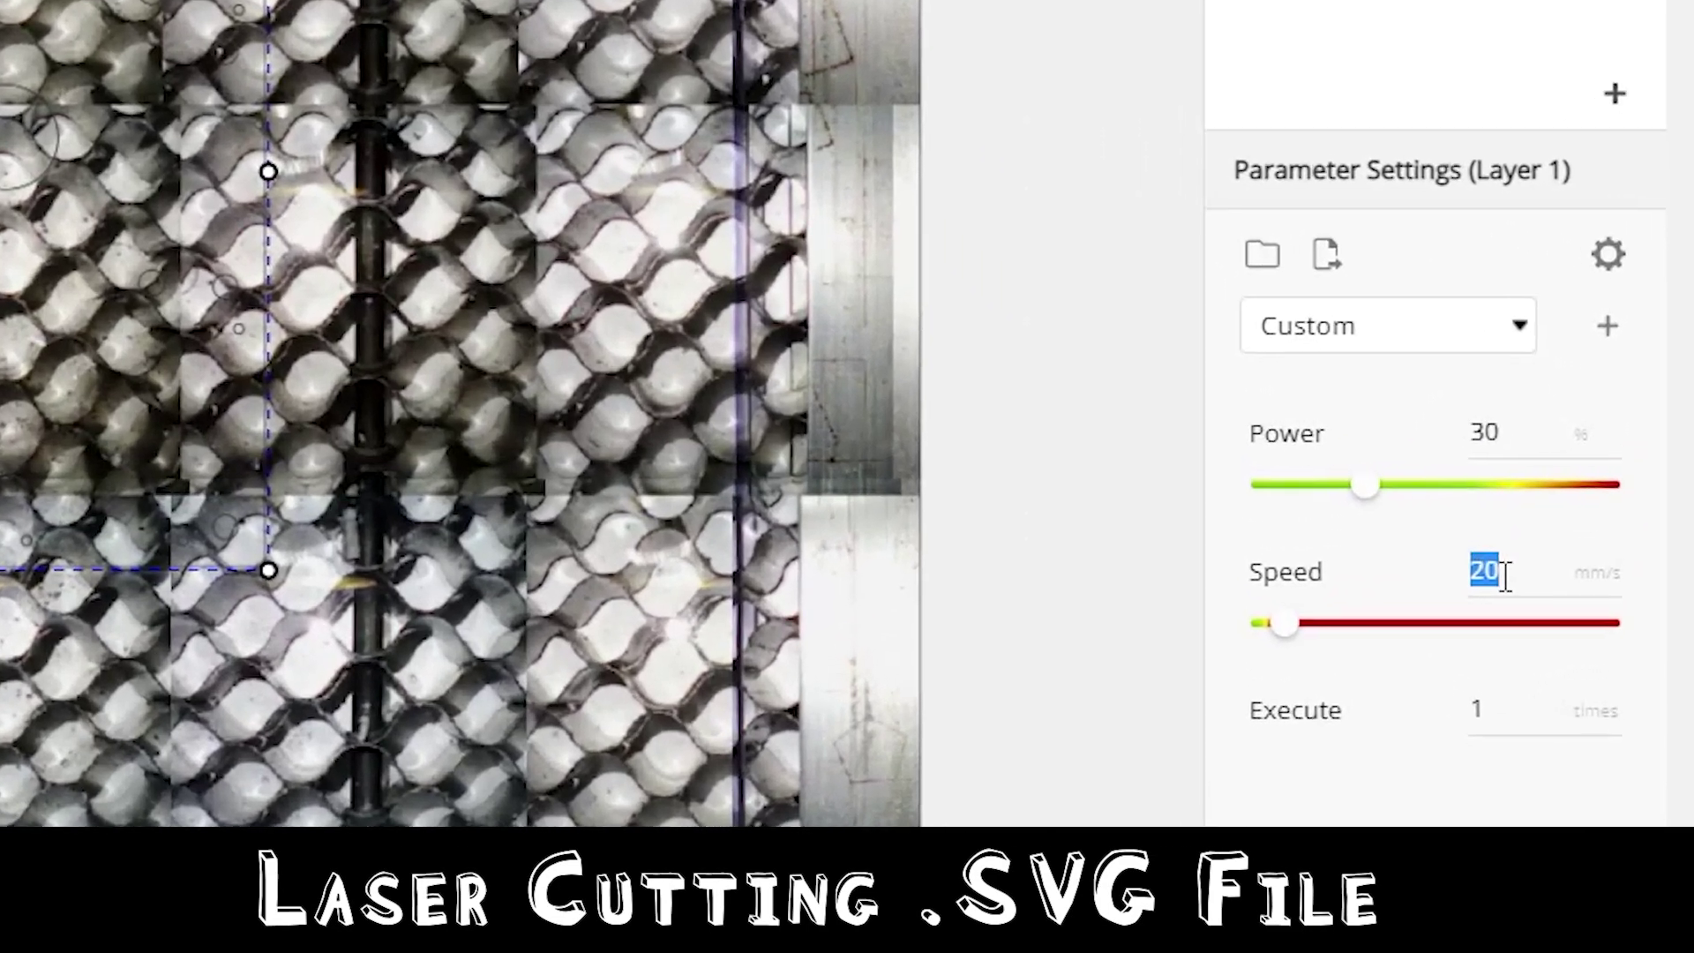
text(6)
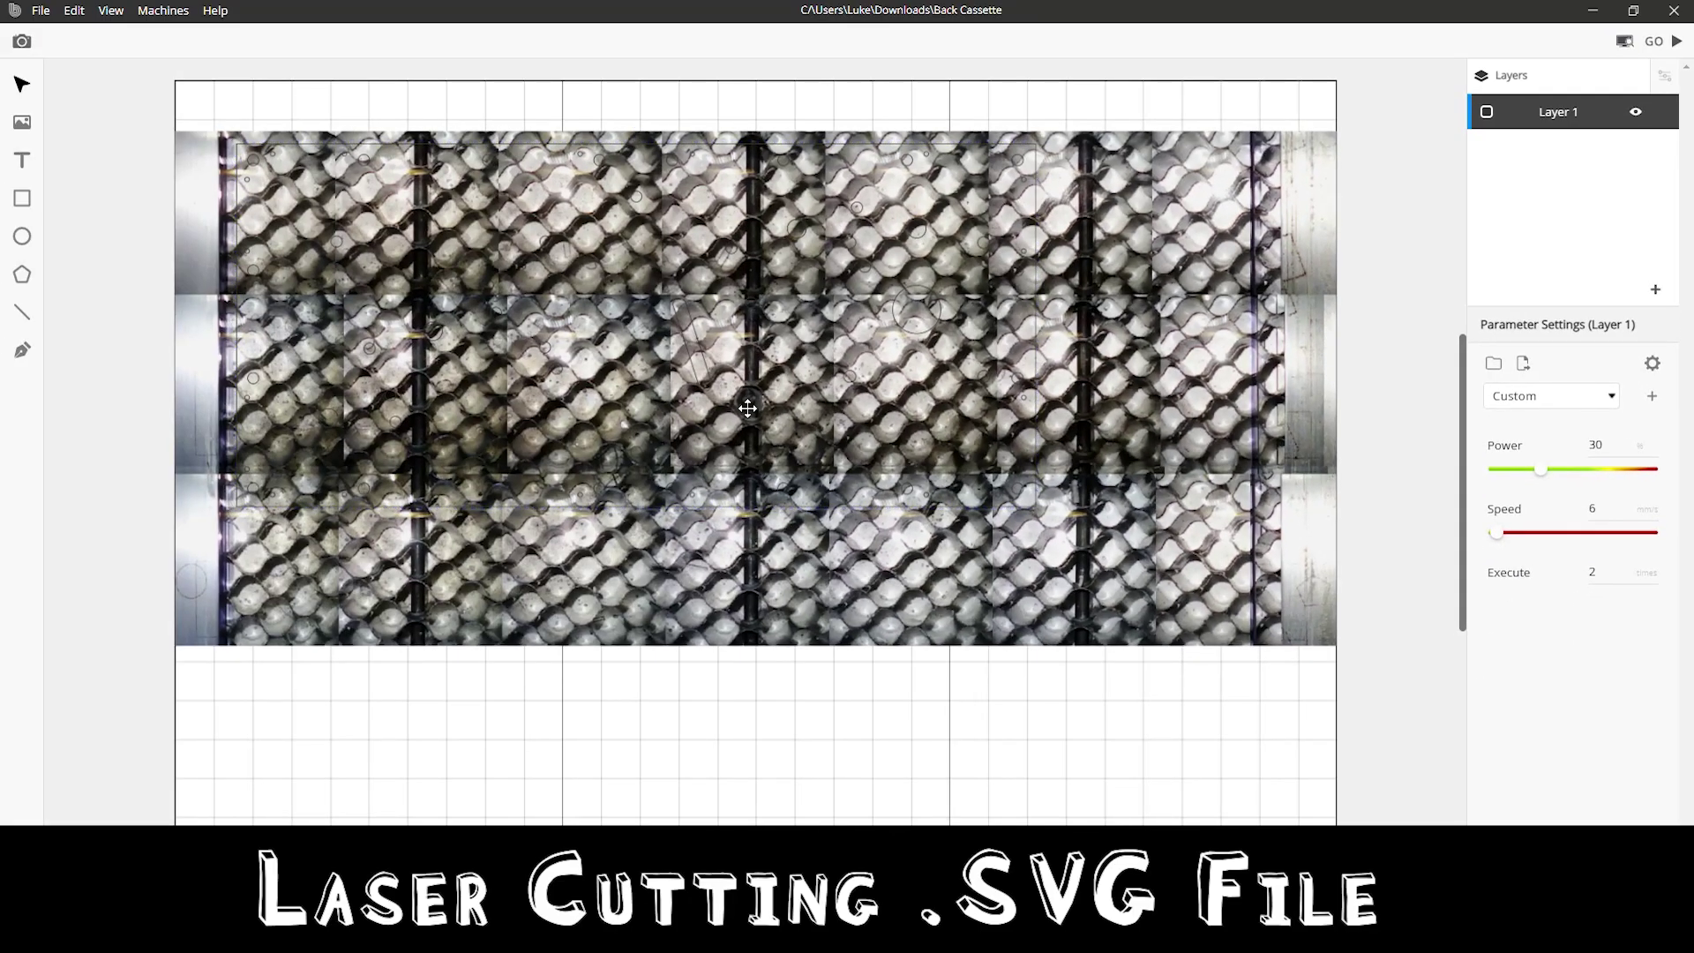
click(1677, 44)
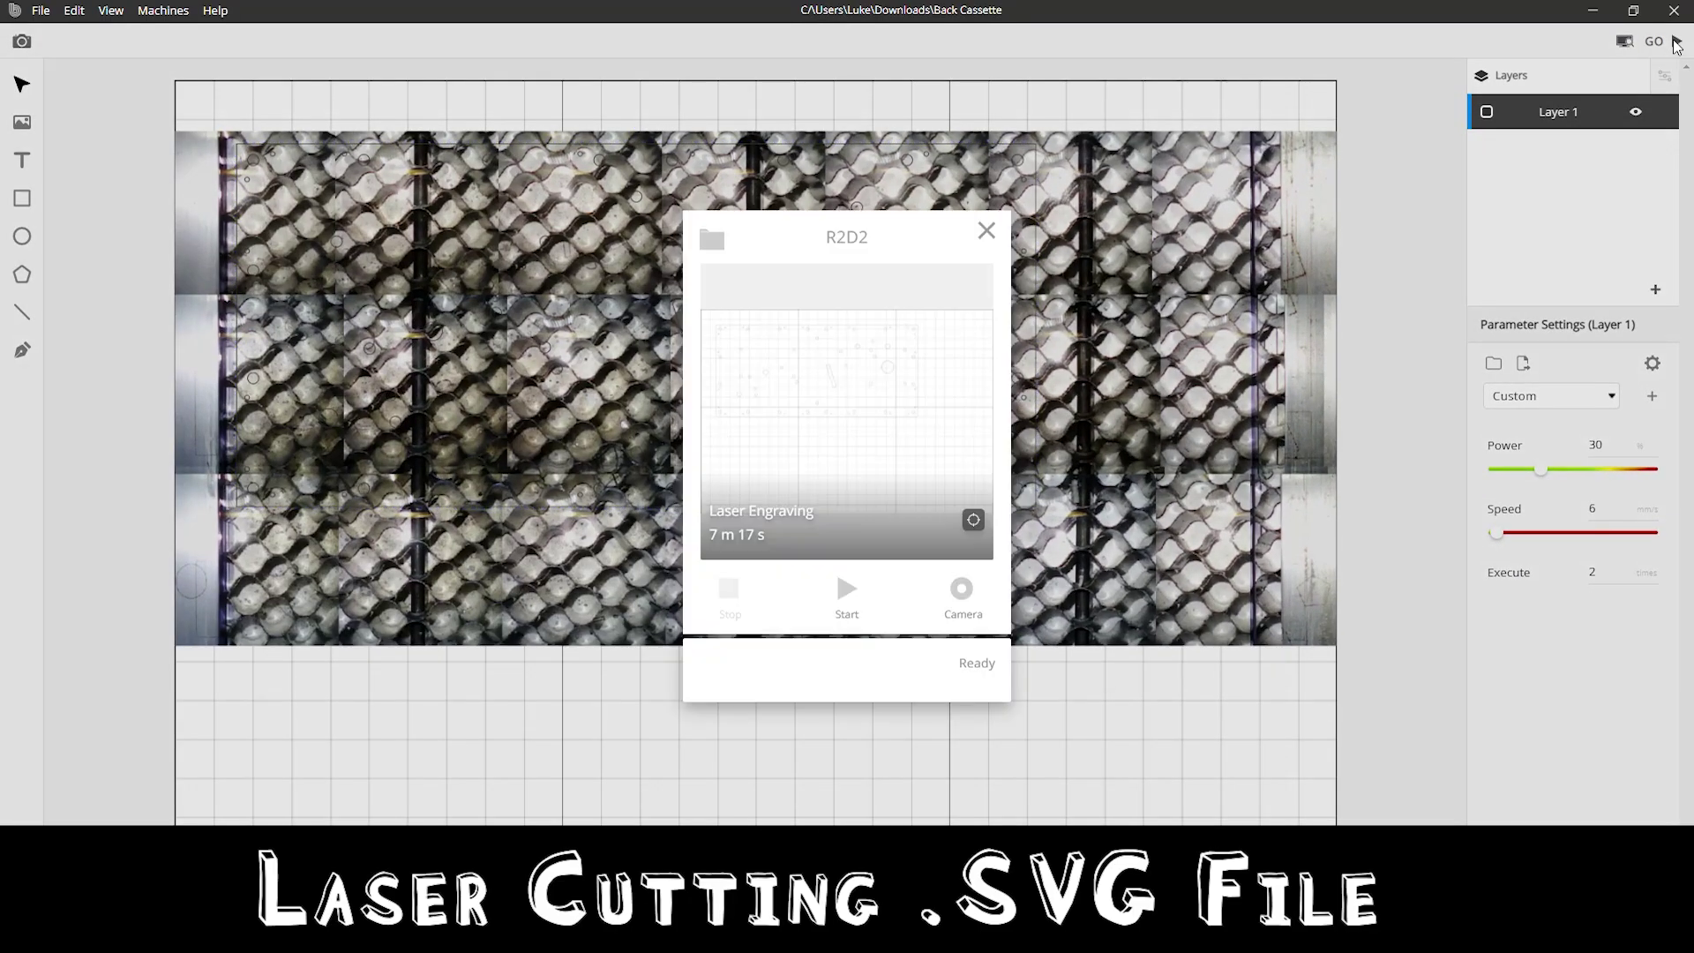